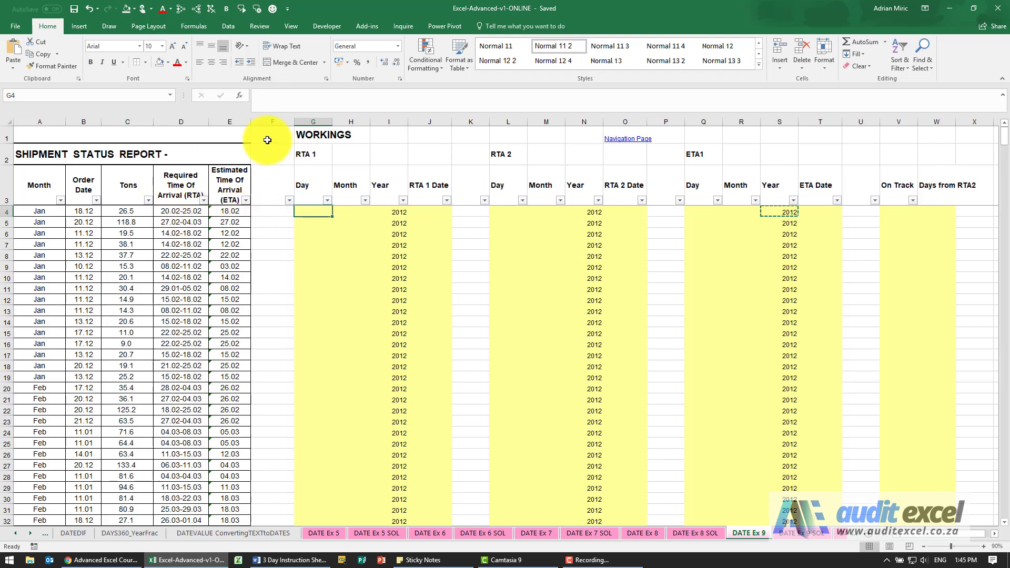
Step: Extract the RTA 1 day in G4 with a LEFT function taking the first 2 characters of D4
{"action": "left_click", "coordinate": [240, 96]}
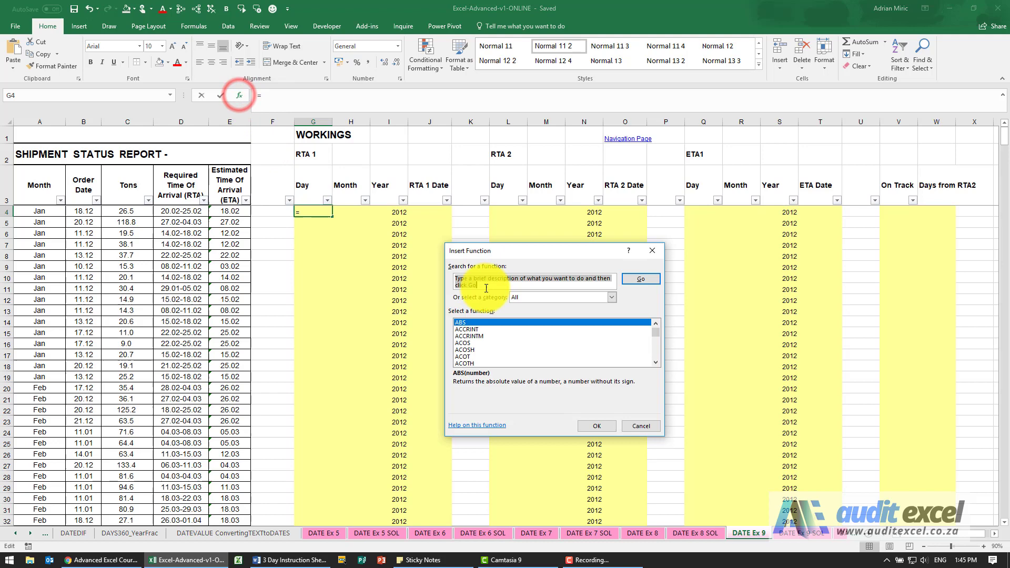
{"action": "left_click", "coordinate": [500, 339]}
{"action": "key", "text": "l"}
{"action": "key", "text": "e"}
{"action": "key", "text": "Return"}
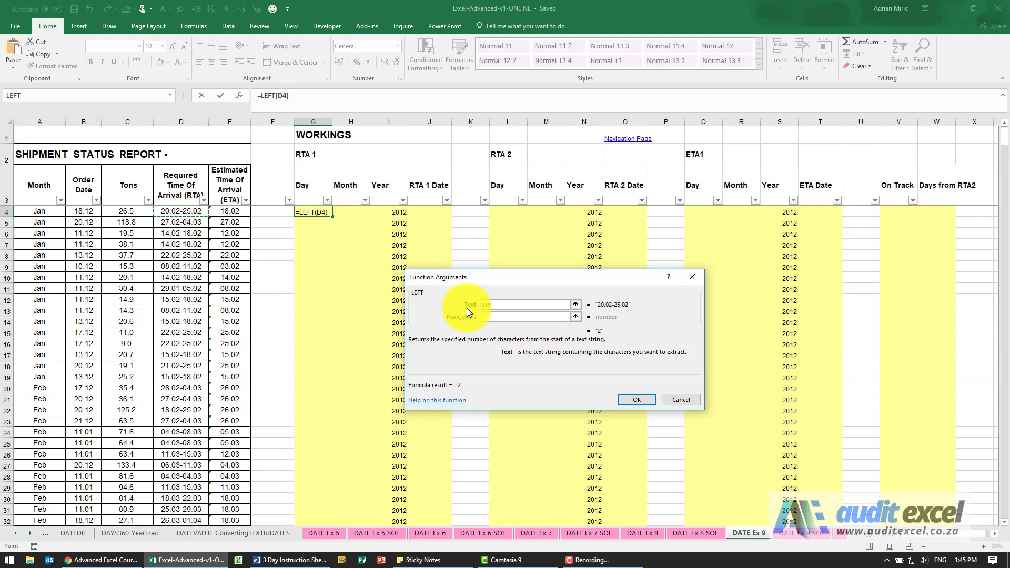
{"action": "left_click", "coordinate": [486, 316]}
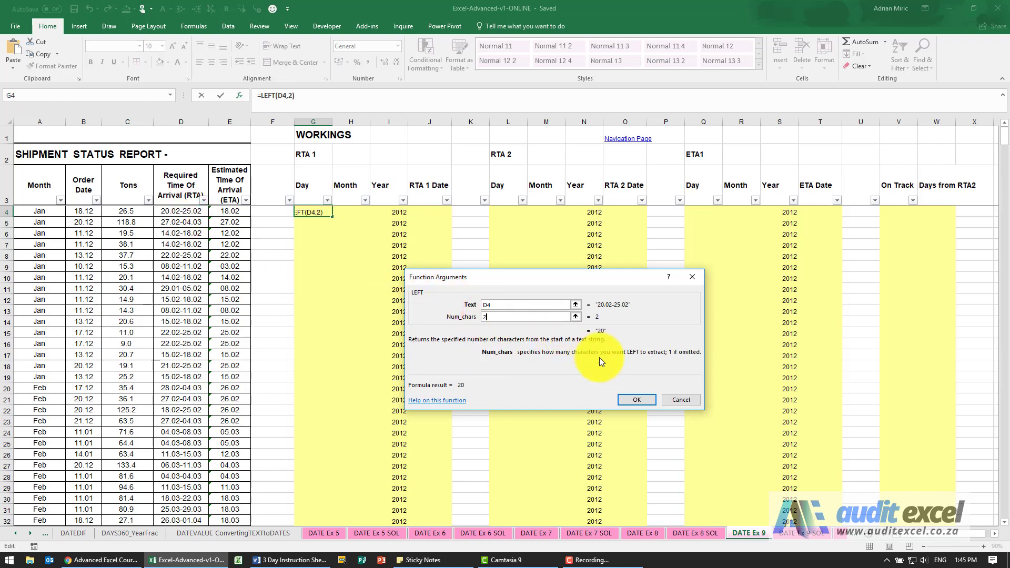
{"action": "left_click", "coordinate": [631, 397]}
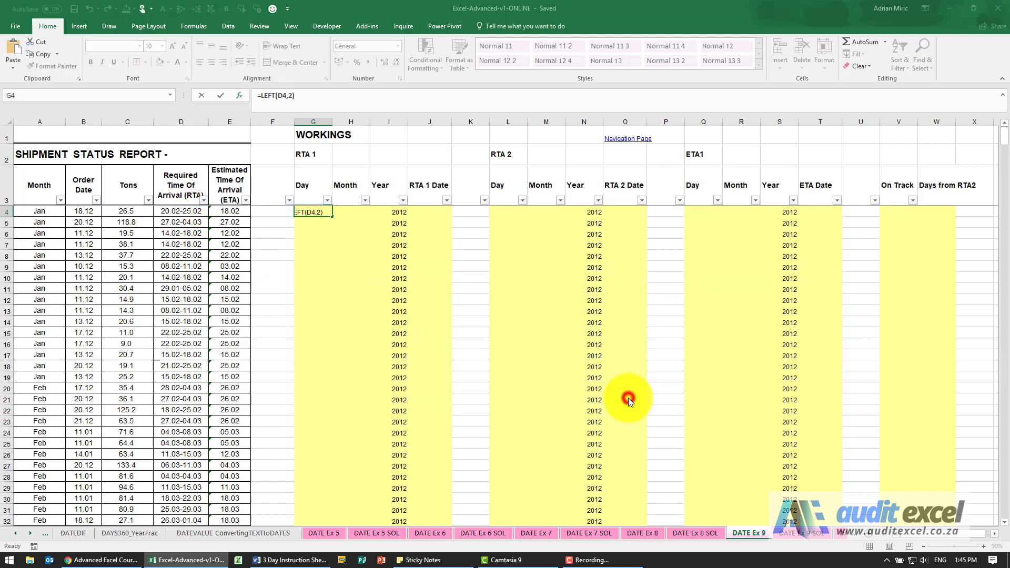
Step: Extract the RTA 1 month in H4 with a MID function on D4, starting at character 4 and returning 2 characters
{"action": "left_click", "coordinate": [351, 214]}
{"action": "left_click", "coordinate": [240, 95]}
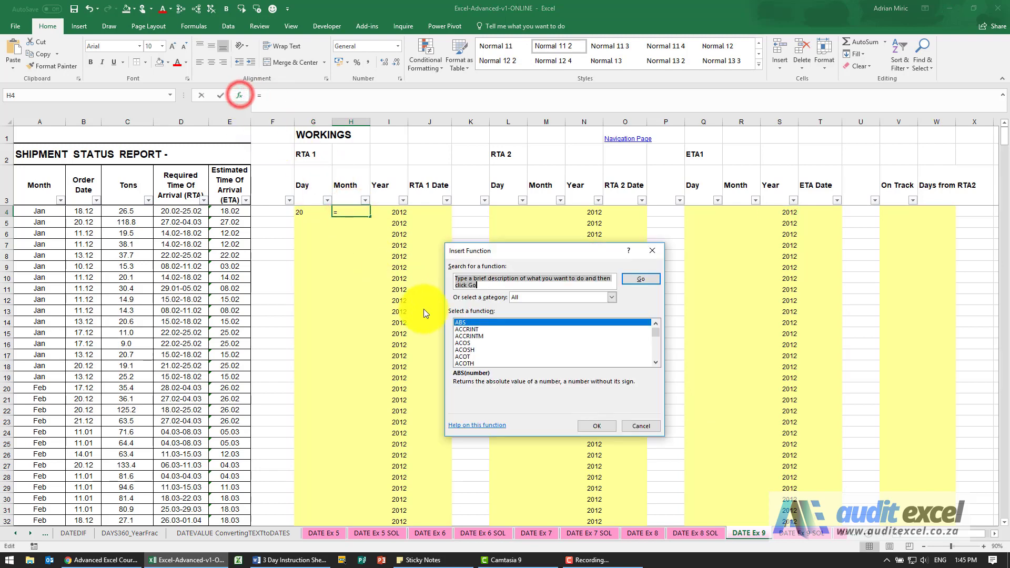
{"action": "left_click", "coordinate": [482, 338]}
{"action": "type", "text": "mid"}
{"action": "key", "text": "Return"}
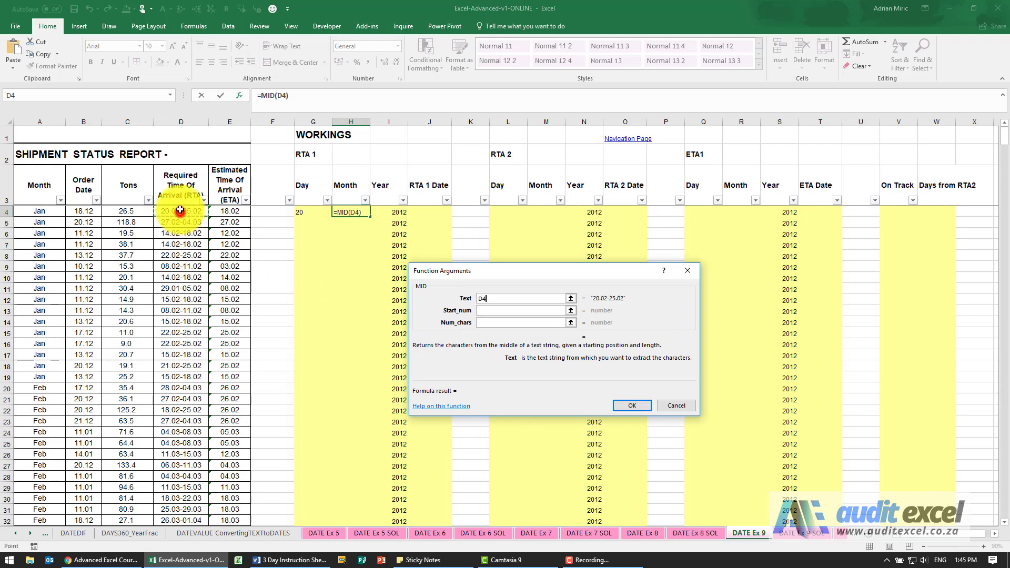
{"action": "left_click", "coordinate": [482, 310]}
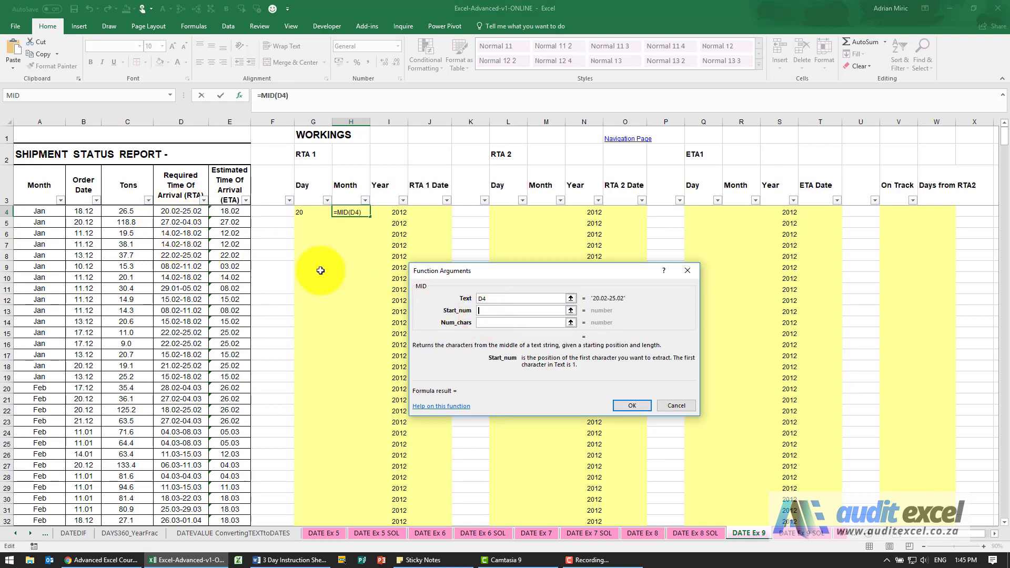
{"action": "type", "text": "4"}
{"action": "left_click", "coordinate": [488, 319]}
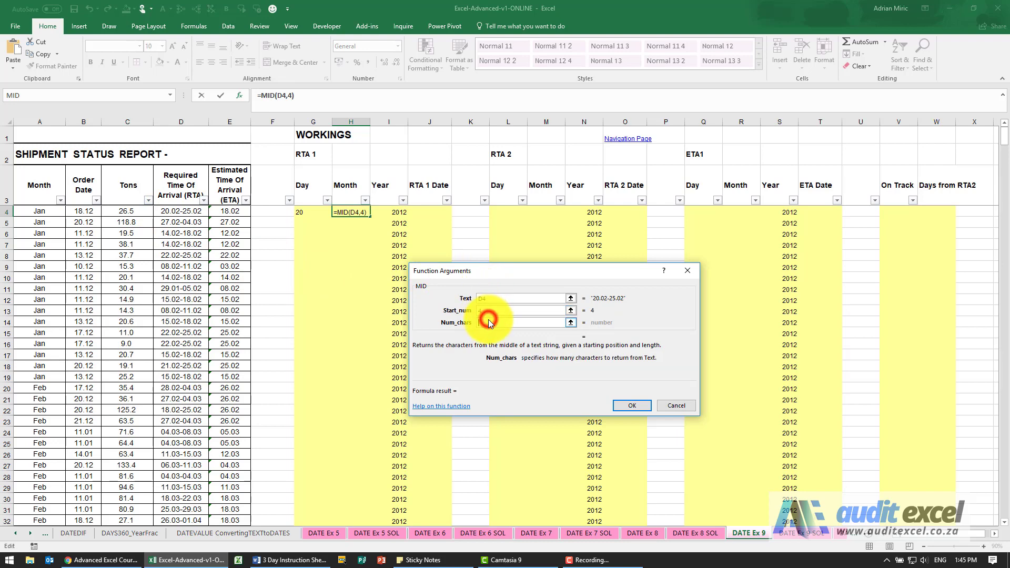
{"action": "type", "text": "2"}
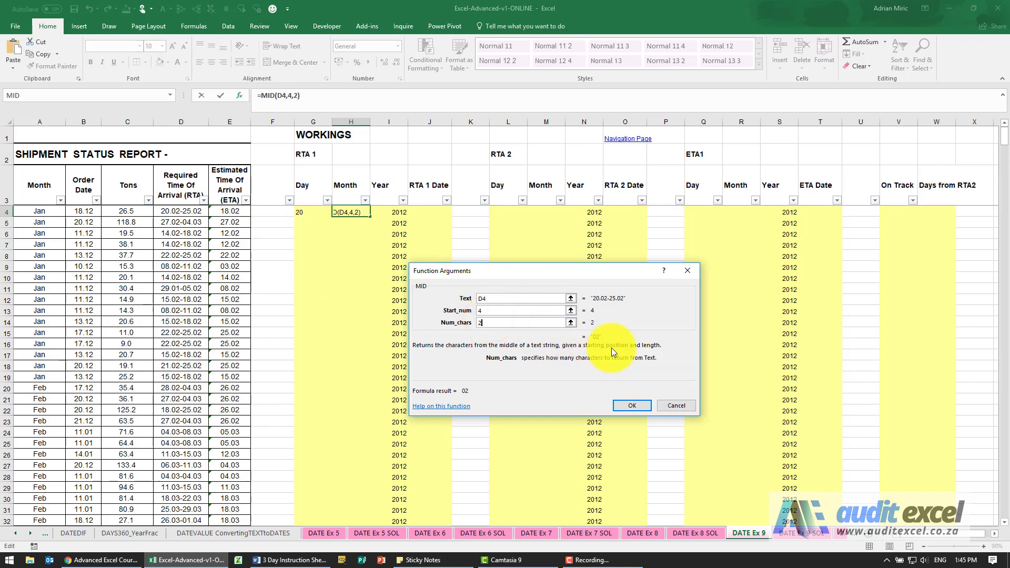
{"action": "left_click", "coordinate": [629, 404]}
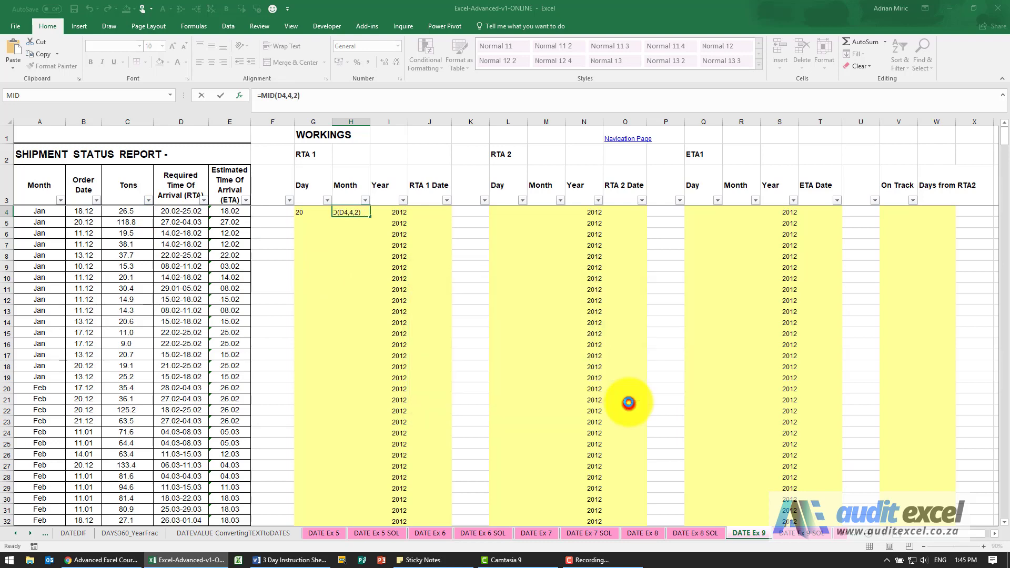
Step: Build the RTA 1 date in J4 with a DATE function using I4 as year, H4 as month and G4 as day
{"action": "left_click", "coordinate": [423, 211]}
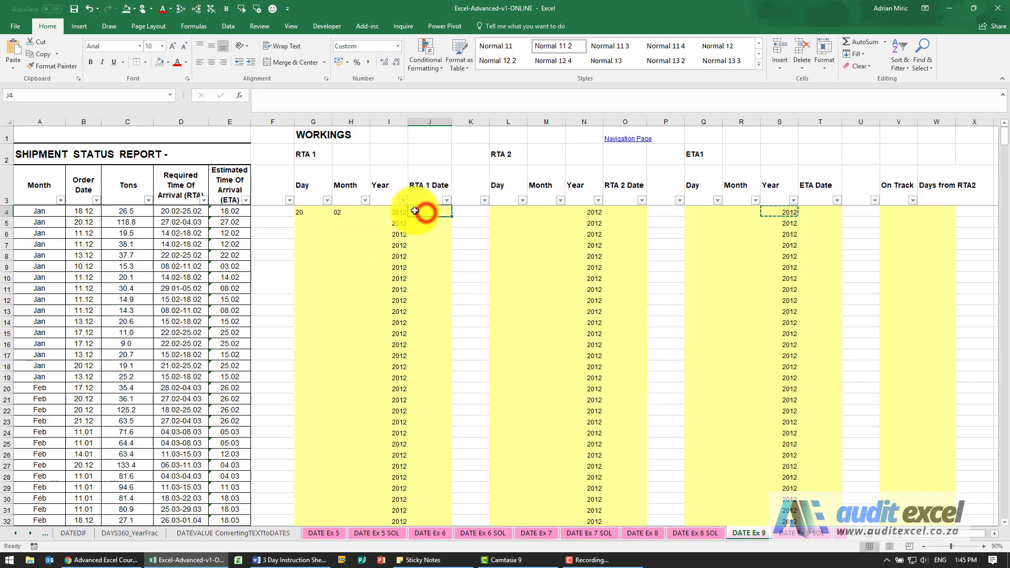
{"action": "left_click", "coordinate": [244, 99]}
{"action": "left_click", "coordinate": [489, 348]}
{"action": "key", "text": "d"}
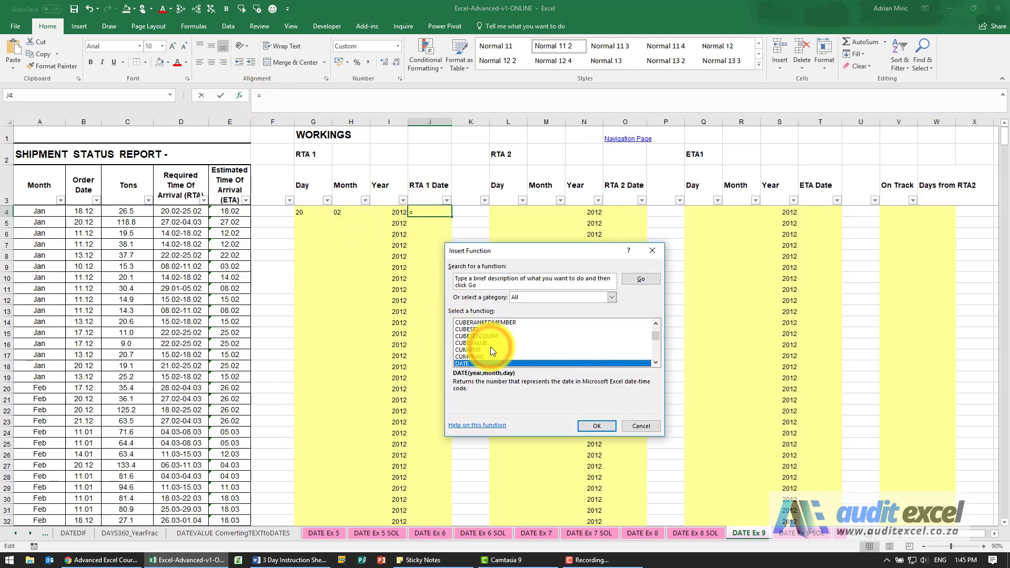
{"action": "key", "text": "Return"}
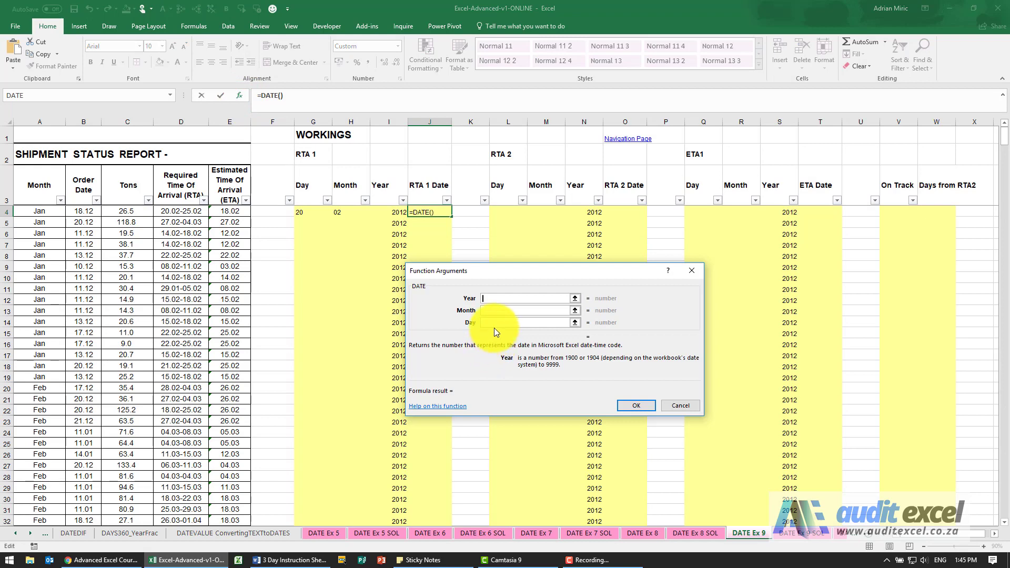
{"action": "left_click", "coordinate": [492, 299]}
{"action": "left_click", "coordinate": [395, 212]}
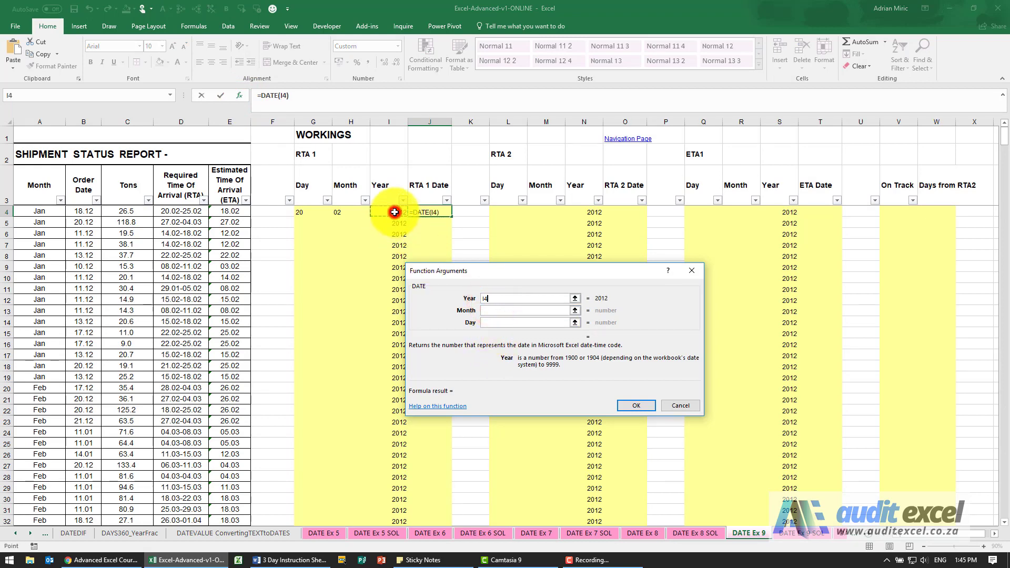
{"action": "key", "text": "Tab"}
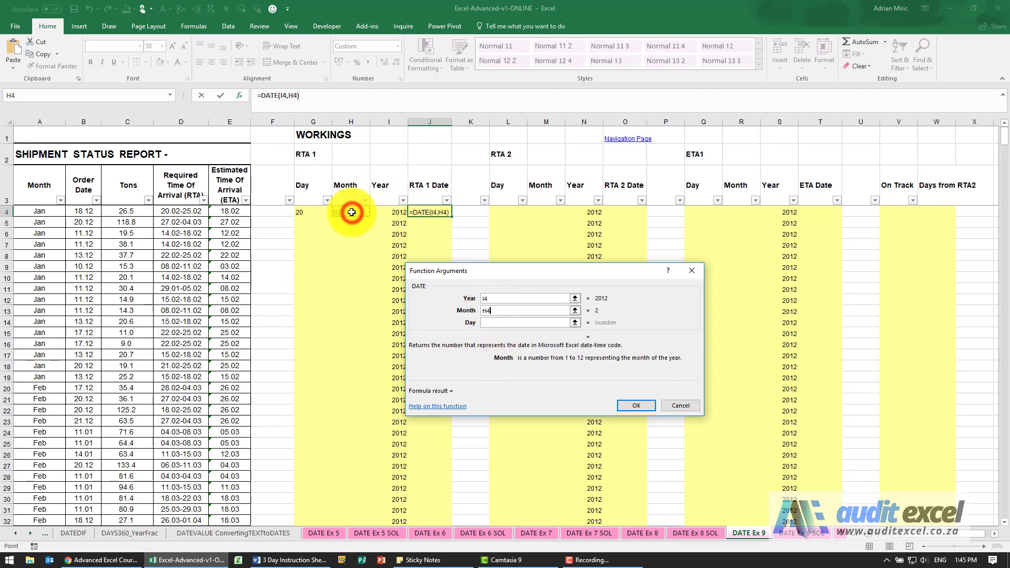
{"action": "key", "text": "Tab"}
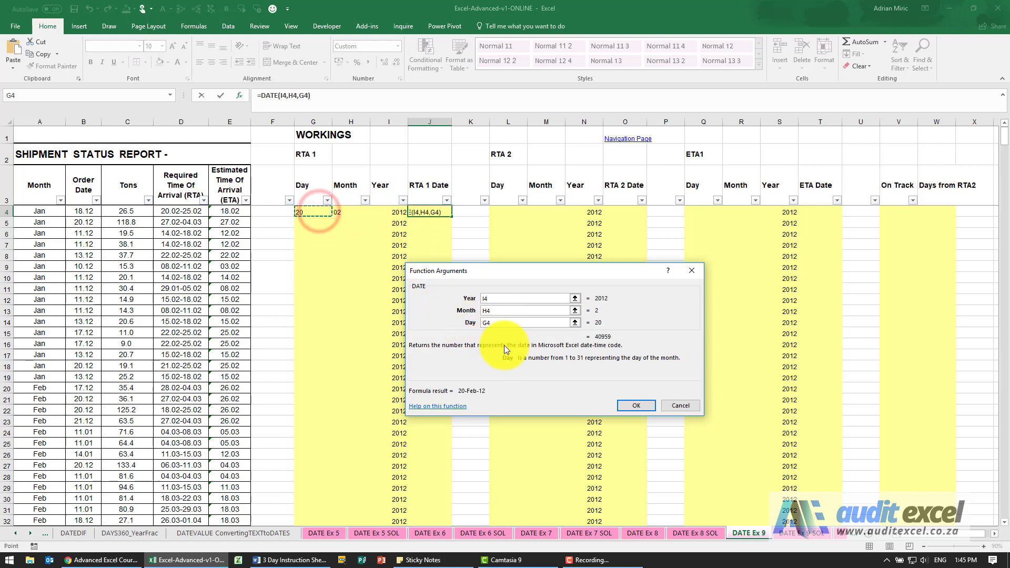
{"action": "left_click", "coordinate": [636, 406]}
Step: Try to autofill the RTA 1 cells G4:J4 down to the last table row, 617
{"action": "mouse_move", "coordinate": [309, 213]}
{"action": "left_mouse_down"}
{"action": "mouse_move", "coordinate": [440, 221]}
{"action": "mouse_move", "coordinate": [439, 565]}
{"action": "mouse_move", "coordinate": [434, 511]}
{"action": "left_mouse_up"}
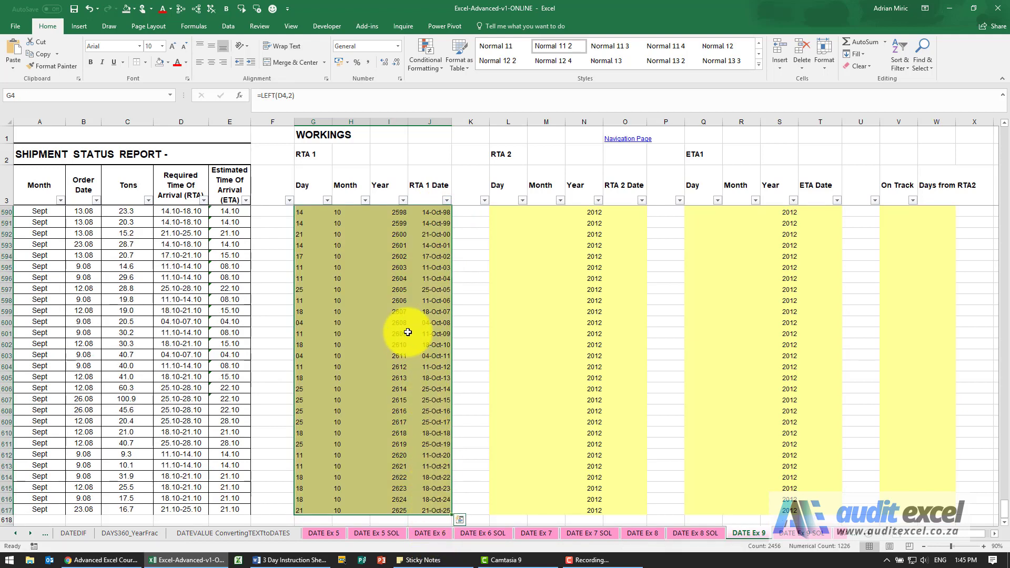
{"action": "scroll", "coordinate": [413, 287], "scroll_direction": "up", "scroll_amount": 5}
{"action": "left_click", "coordinate": [379, 190]}
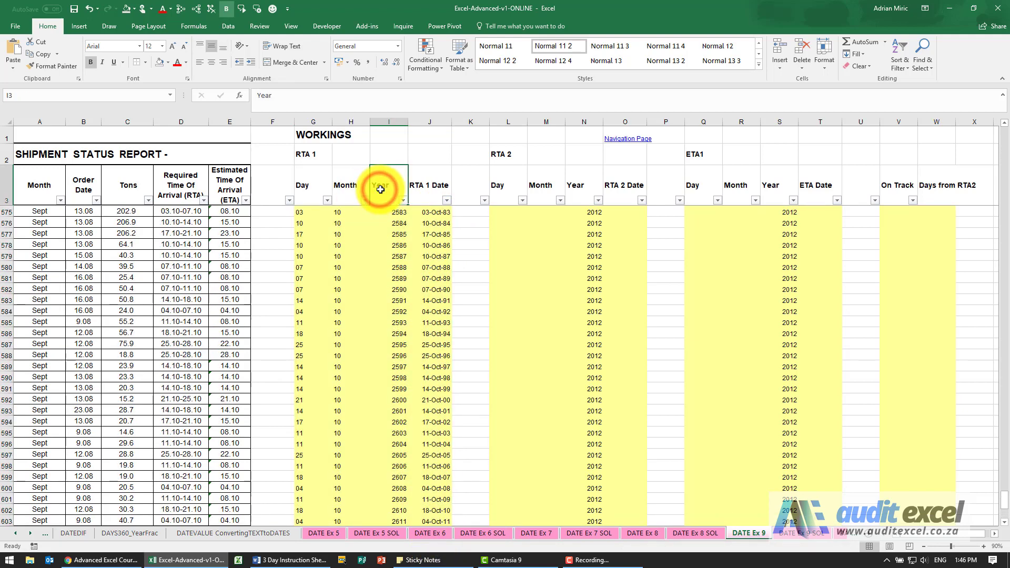
{"action": "key", "text": "Down"}
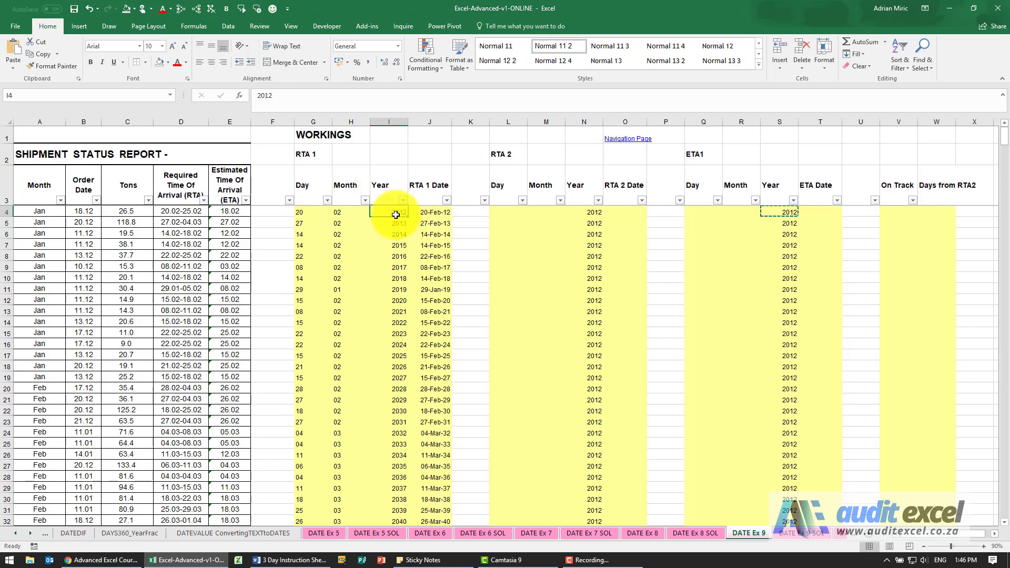
Step: Copy the RTA 1 cells G4:J4 and paste them over all rows below, down to row 617
{"action": "left_click_drag", "start_coordinate": [310, 212], "coordinate": [425, 211]}
{"action": "key", "text": "ctrl+c"}
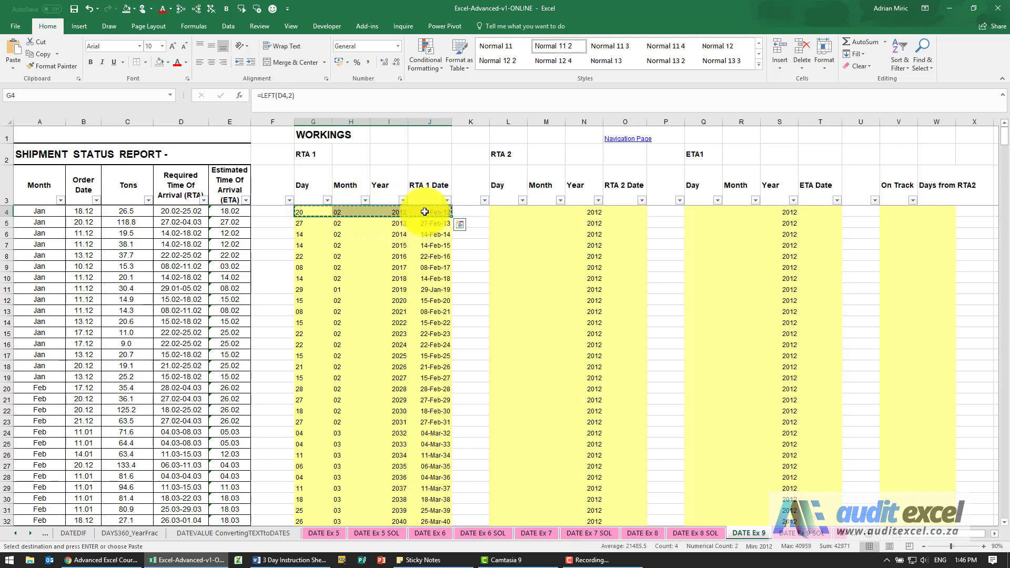
{"action": "key", "text": "ctrl+shift+Down"}
{"action": "key", "text": "Return"}
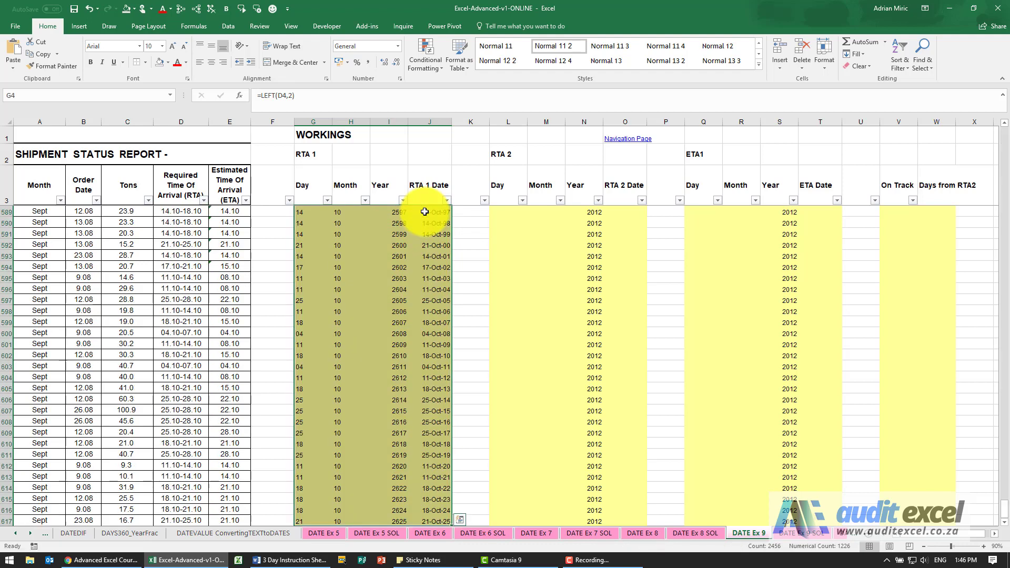
Step: Check the RTA 1 day, year and date cells in the first rows of the table against the source text
{"action": "scroll", "coordinate": [428, 216], "scroll_direction": "up", "scroll_amount": 4}
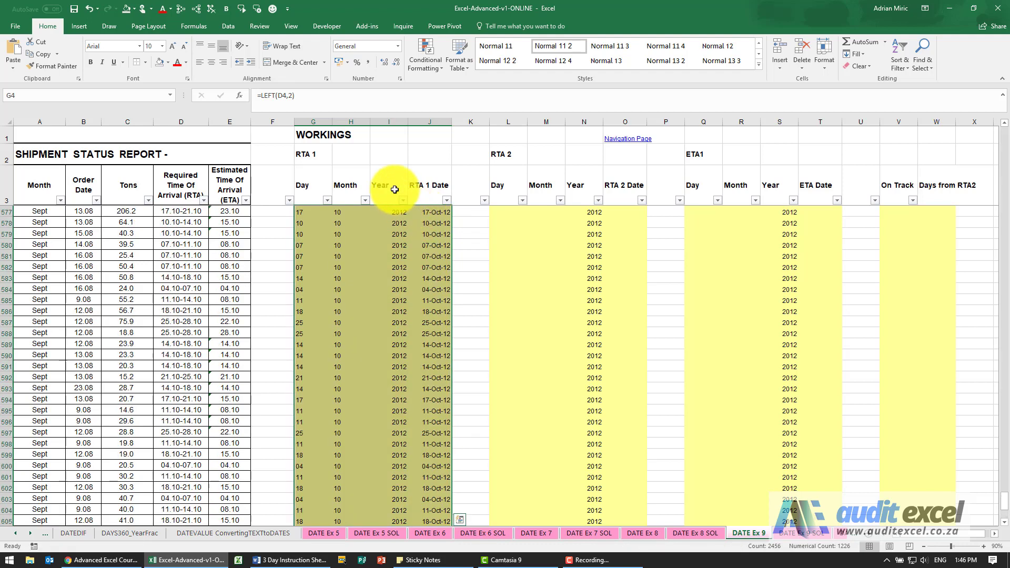
{"action": "left_click", "coordinate": [395, 189]}
{"action": "key", "text": "Down"}
{"action": "left_click", "coordinate": [390, 214]}
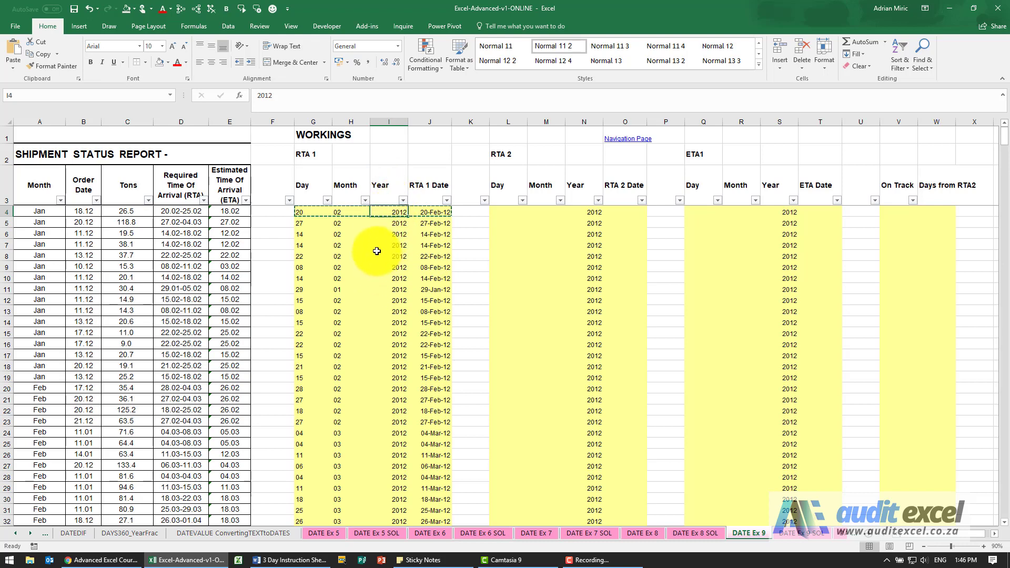
{"action": "left_click", "coordinate": [312, 212]}
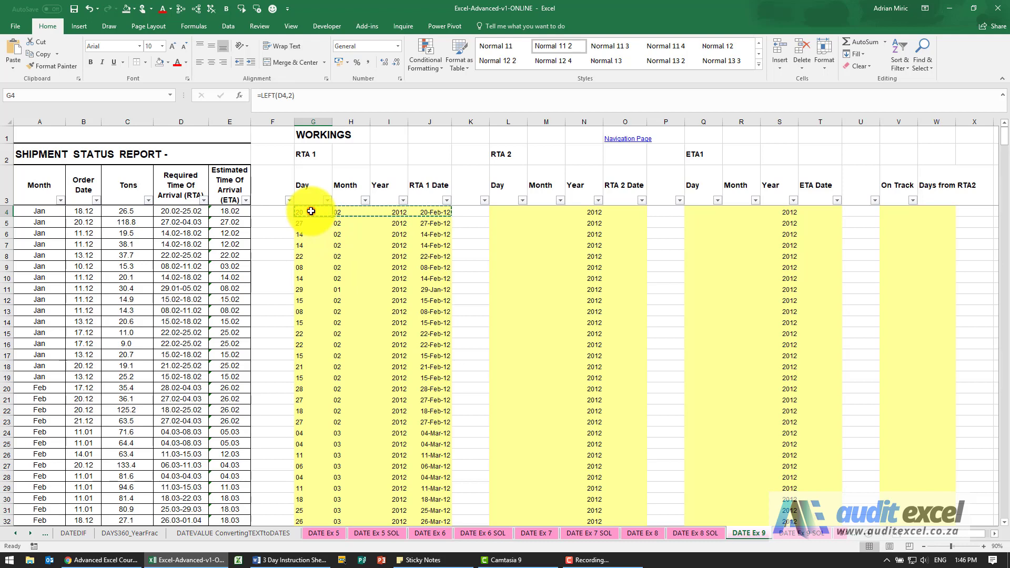
{"action": "left_click", "coordinate": [436, 222]}
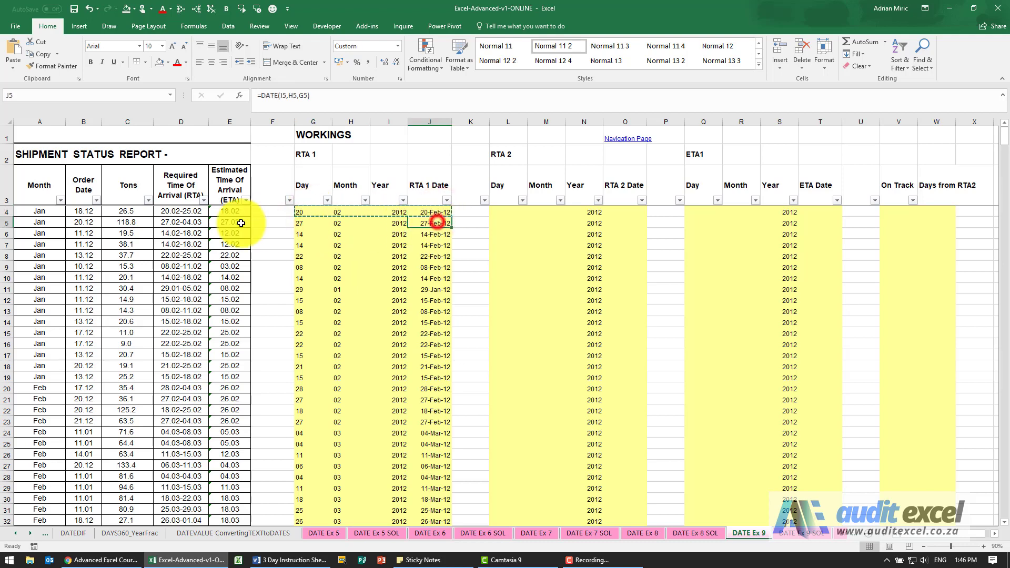
{"action": "left_click", "coordinate": [431, 211]}
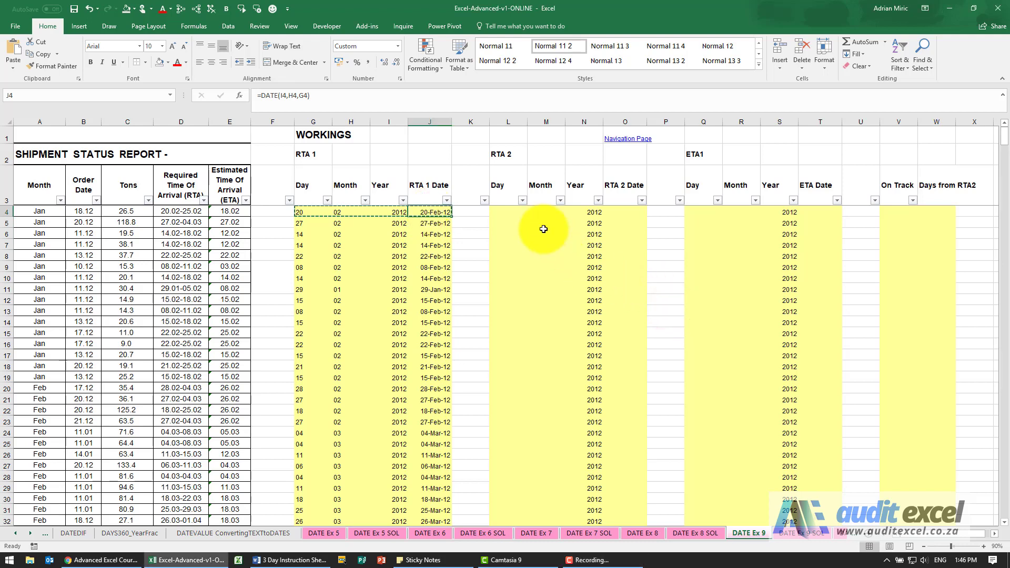
Step: Extract the RTA 2 month in M4 with a RIGHT function taking the last 2 characters of D4
{"action": "left_click", "coordinate": [505, 211]}
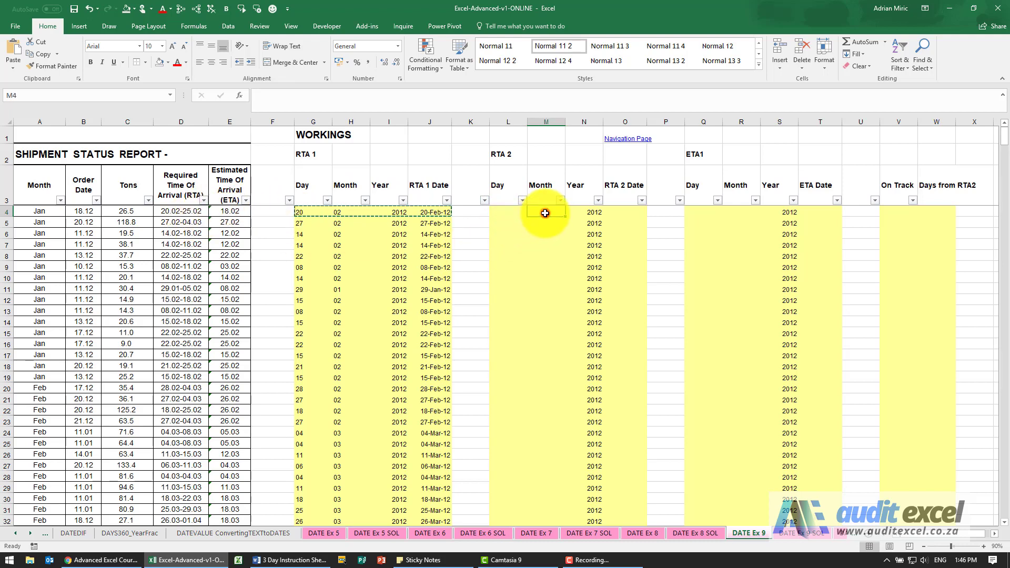
{"action": "left_click", "coordinate": [238, 96]}
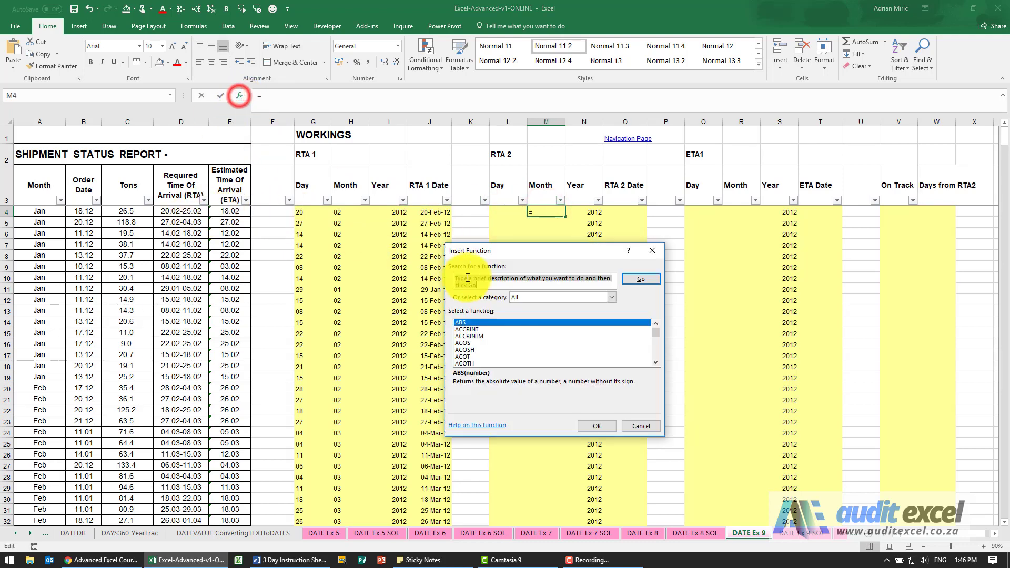
{"action": "left_click", "coordinate": [519, 337]}
{"action": "type", "text": "ri"}
{"action": "key", "text": "Return"}
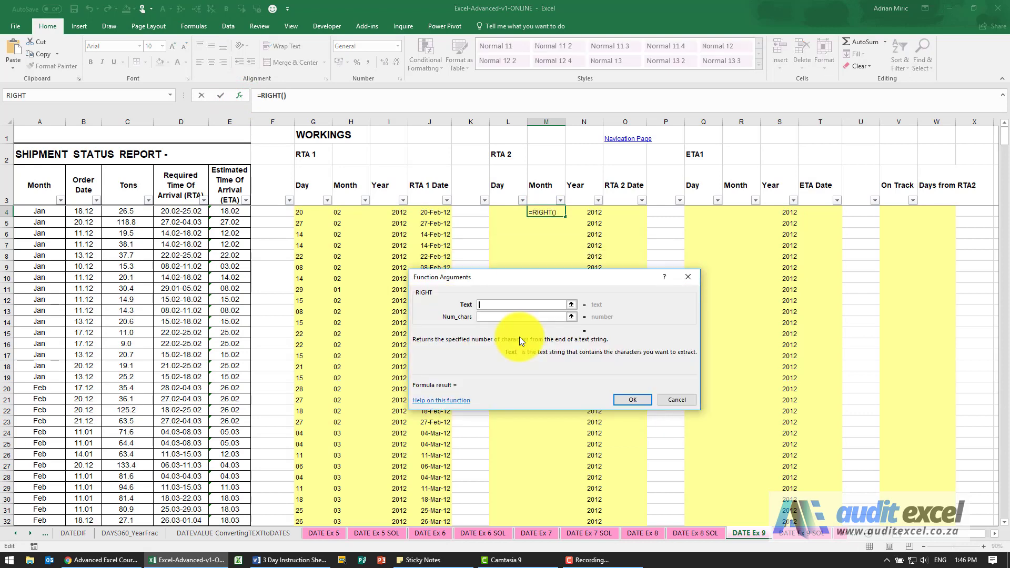
{"action": "key", "text": "Tab"}
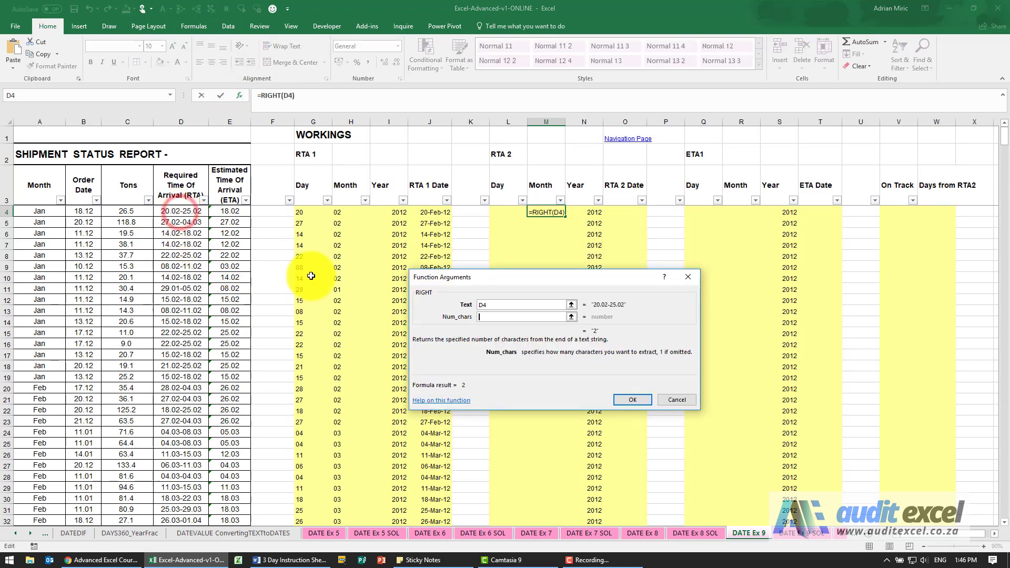
{"action": "type", "text": "2"}
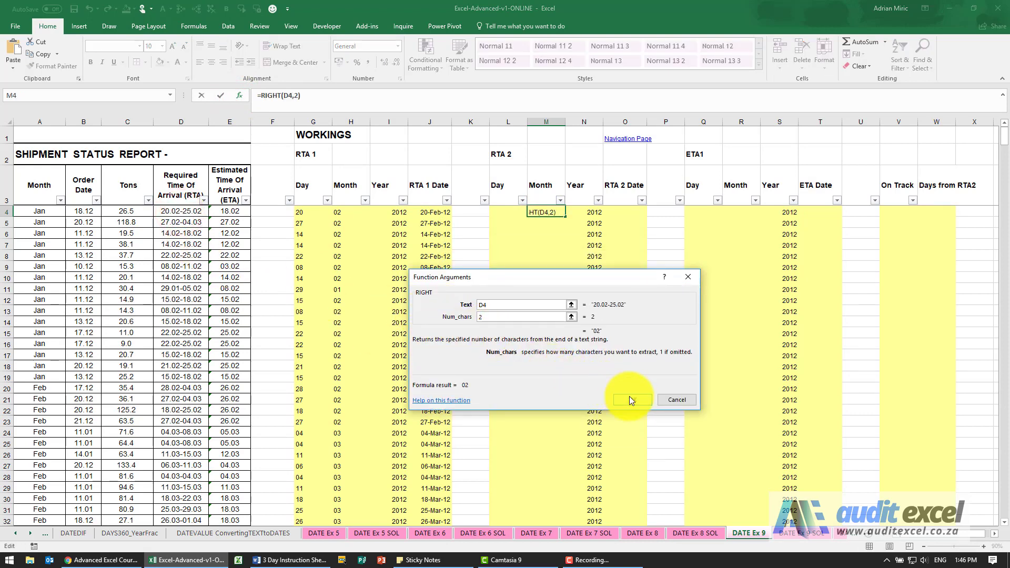
{"action": "left_click", "coordinate": [630, 400]}
Step: Extract the RTA 2 day in L4 with a MID function on D4, starting at character 7 and taking 2 characters
{"action": "left_click", "coordinate": [499, 212]}
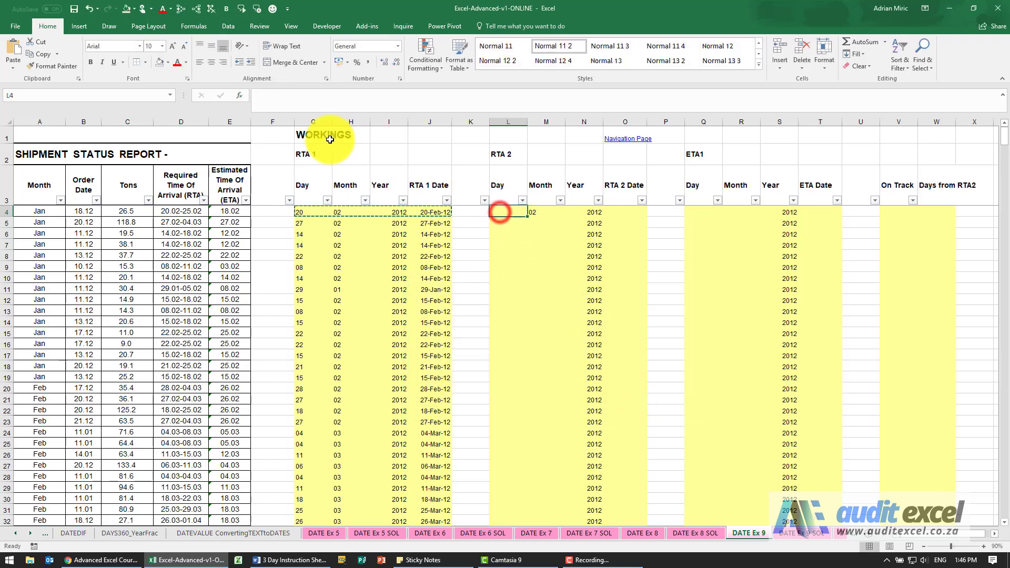
{"action": "left_click", "coordinate": [240, 95]}
{"action": "left_click", "coordinate": [504, 363]}
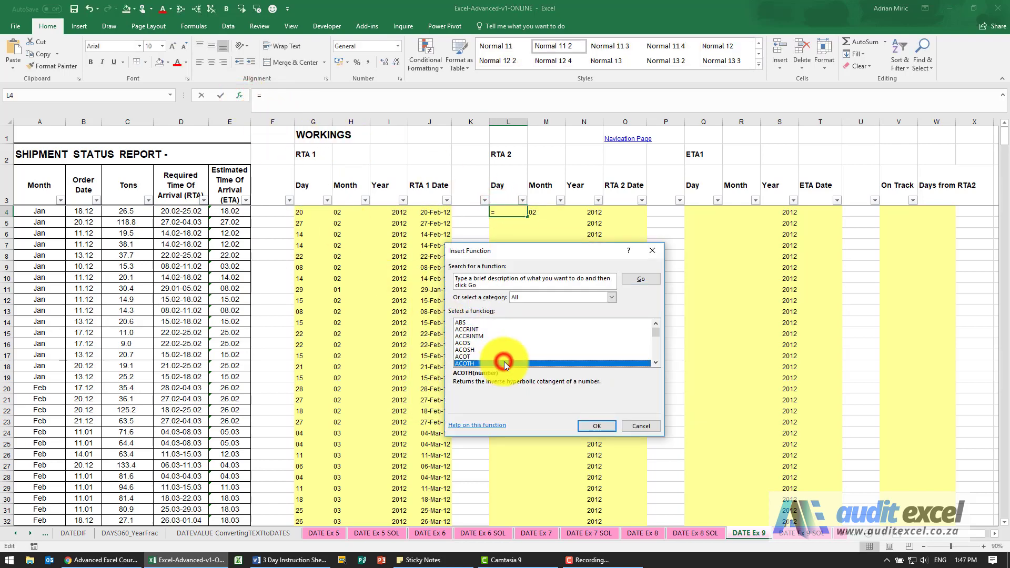
{"action": "type", "text": "mid"}
{"action": "key", "text": "Return"}
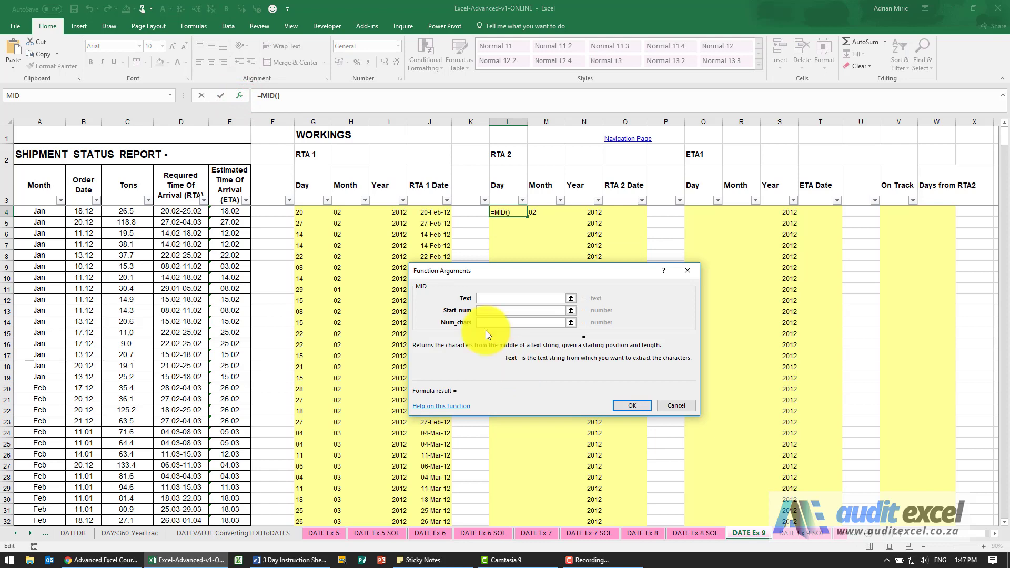
{"action": "left_click", "coordinate": [191, 211]}
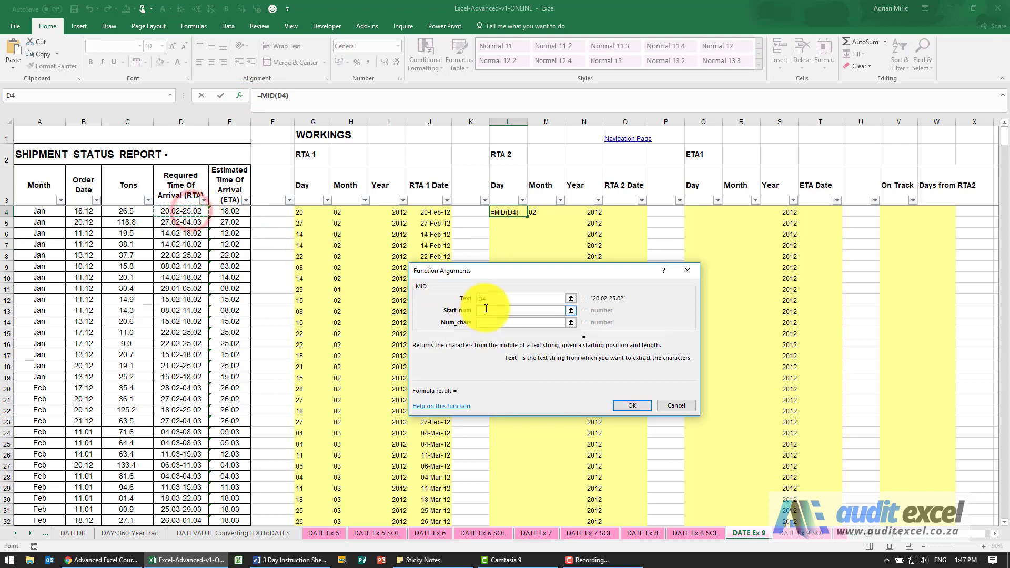
{"action": "left_click", "coordinate": [483, 310]}
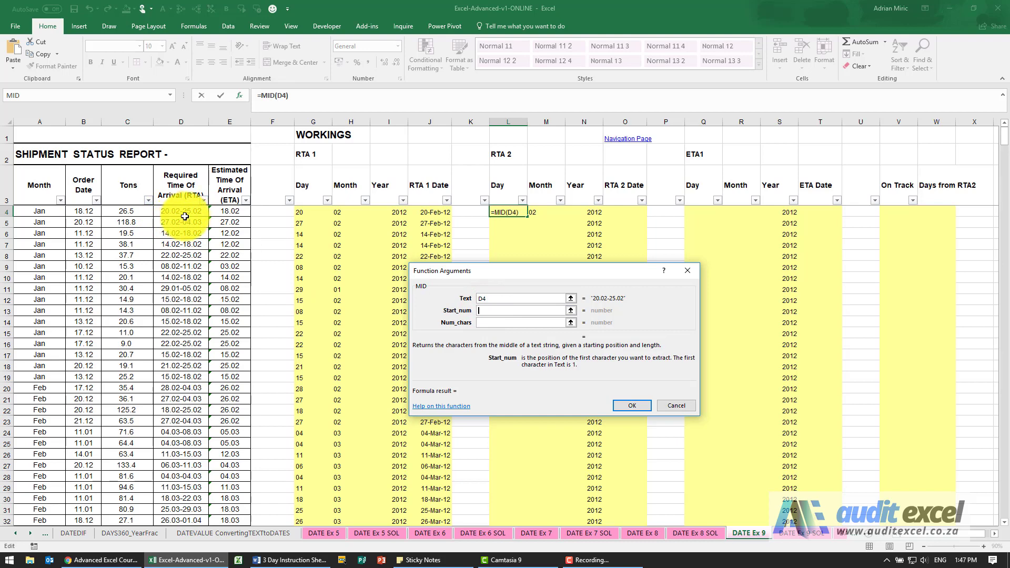
{"action": "left_click", "coordinate": [518, 322]}
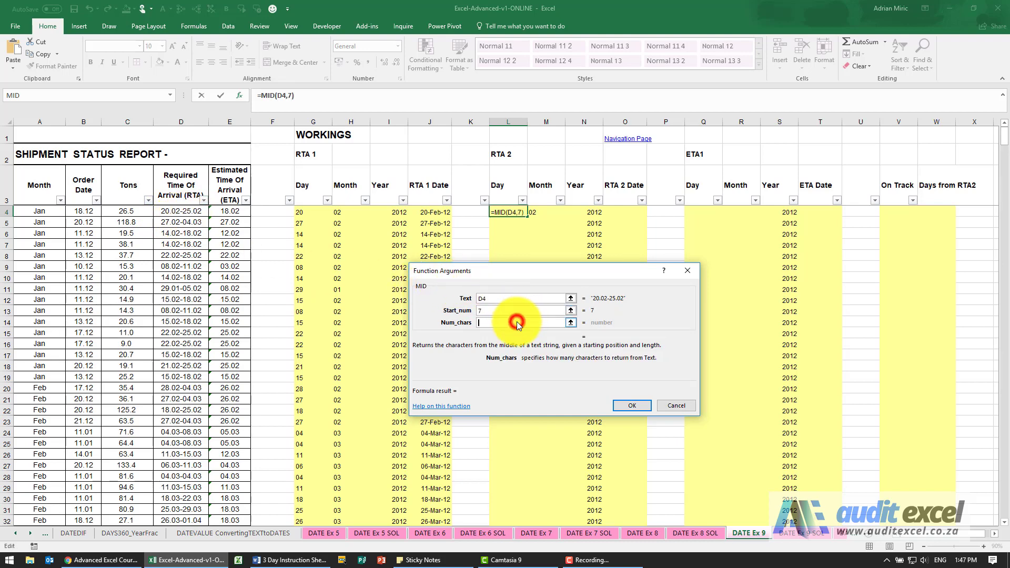
{"action": "type", "text": "2"}
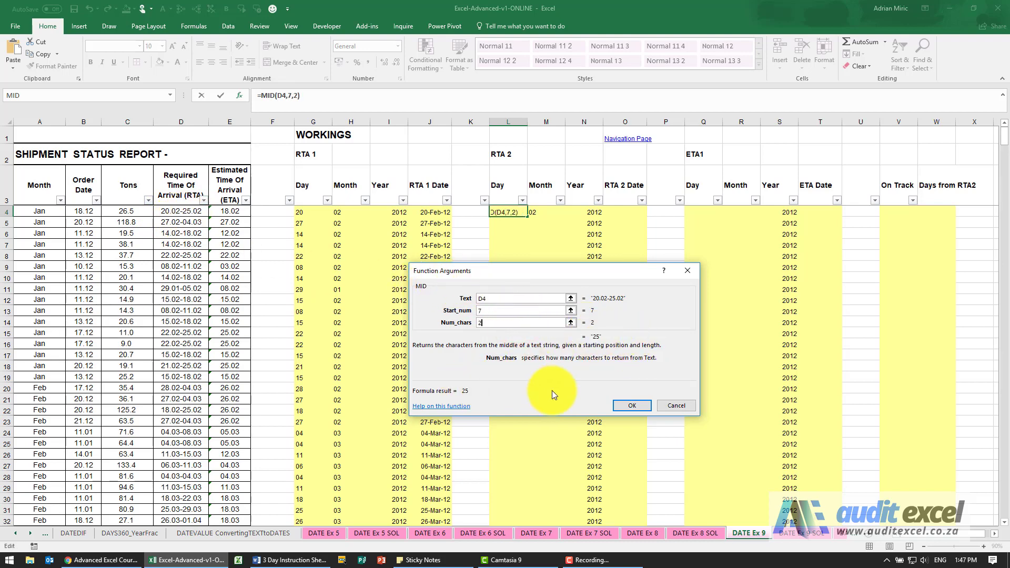
{"action": "left_click", "coordinate": [621, 405]}
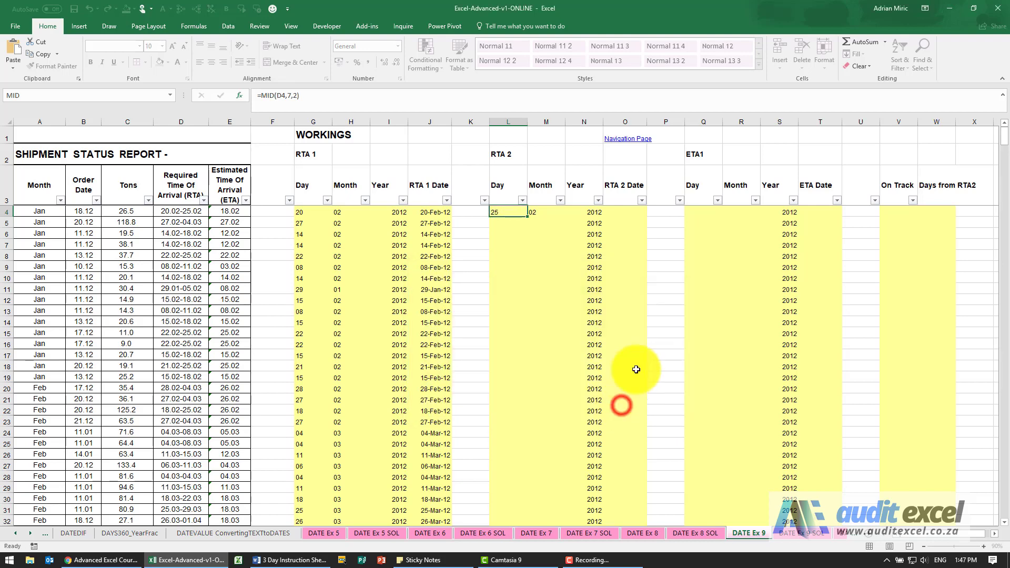
Step: Build the RTA 2 date in O4 with a DATE function using year N4, month M4 and day L4
{"action": "left_click", "coordinate": [625, 212]}
{"action": "left_click", "coordinate": [241, 96]}
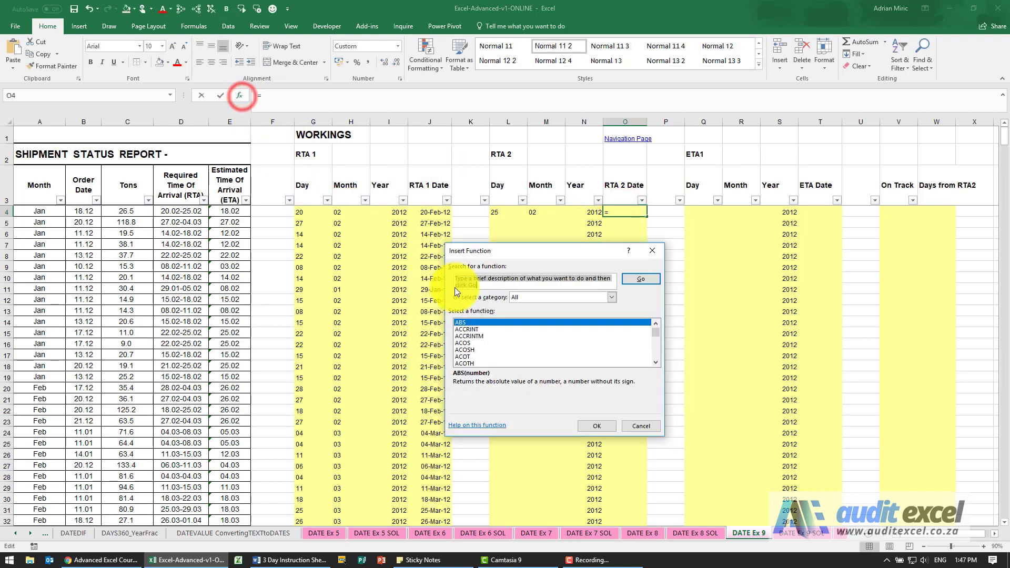
{"action": "left_click", "coordinate": [495, 343]}
{"action": "key", "text": "d"}
{"action": "key", "text": "Return"}
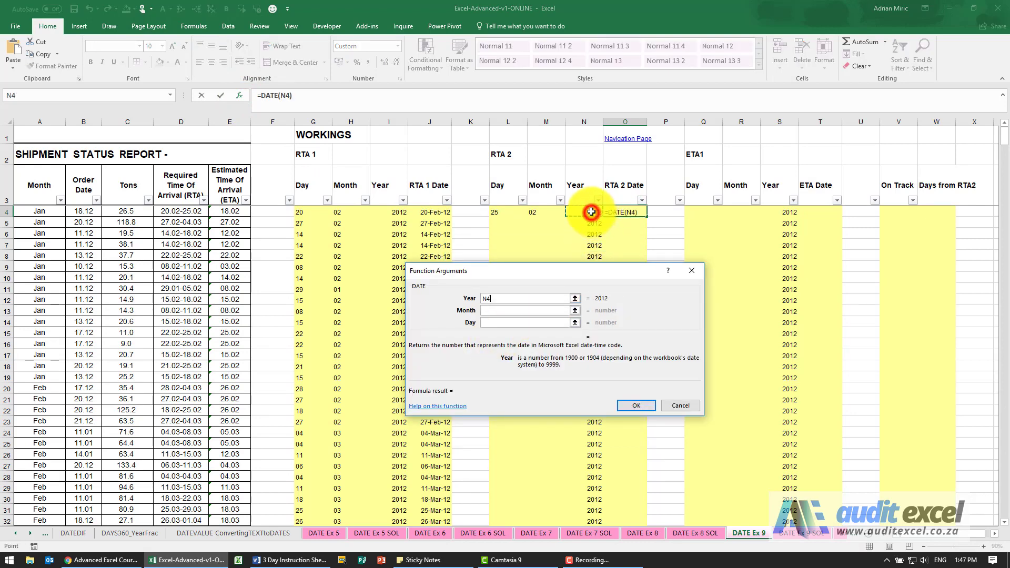
{"action": "key", "text": "Tab"}
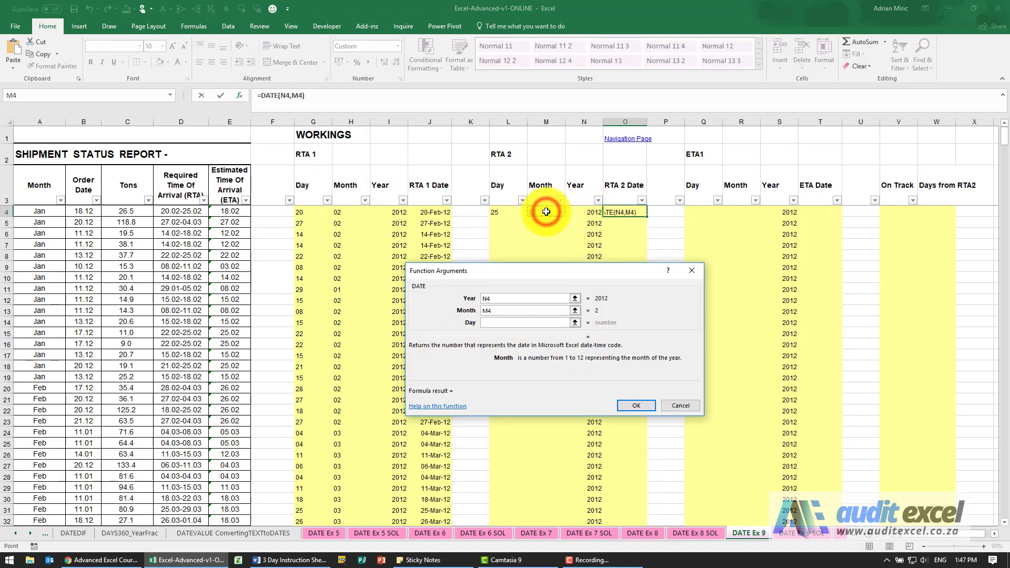
{"action": "key", "text": "Tab"}
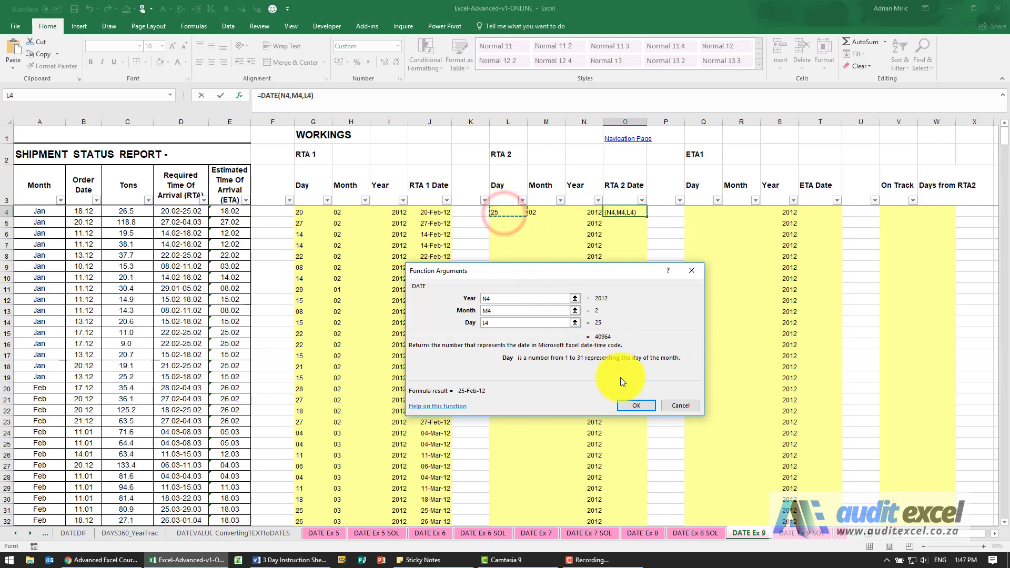
{"action": "left_click", "coordinate": [632, 402]}
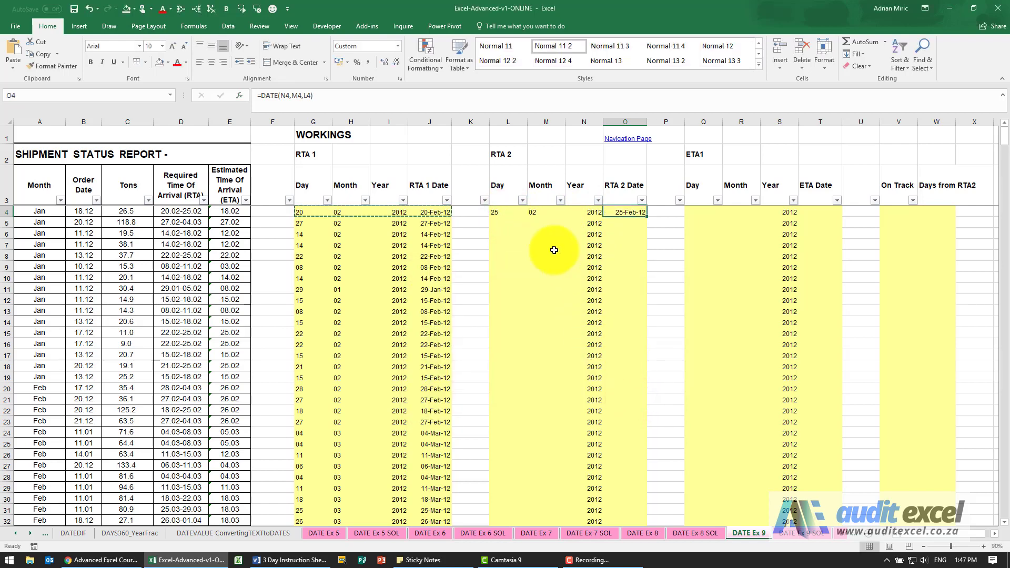
Step: Copy the RTA 2 cells L4:O4 and paste them over all table rows down to row 617
{"action": "left_click_drag", "start_coordinate": [510, 213], "coordinate": [615, 211]}
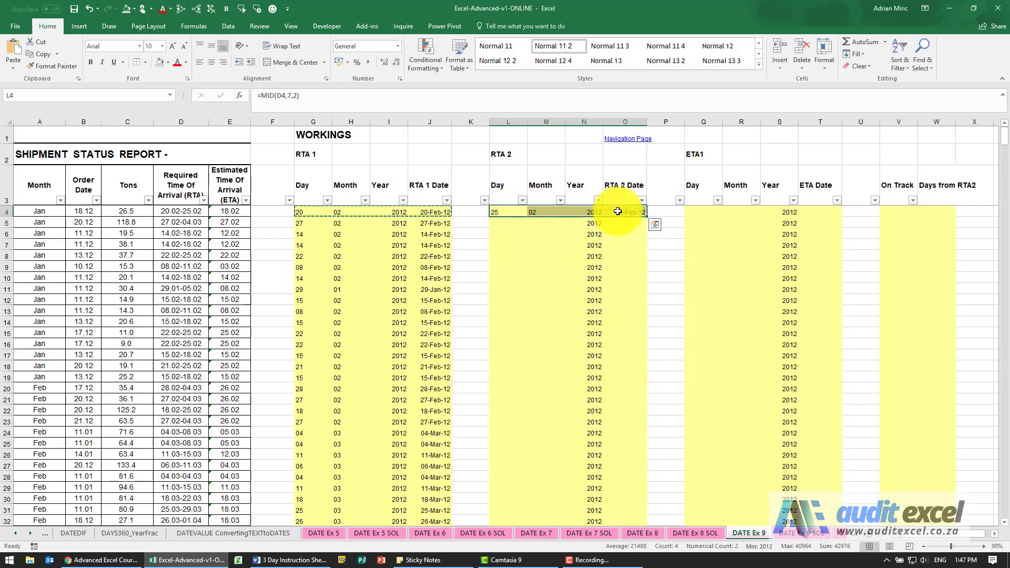
{"action": "key", "text": "ctrl+c"}
{"action": "key", "text": "Escape"}
{"action": "key", "text": "ctrl+Down"}
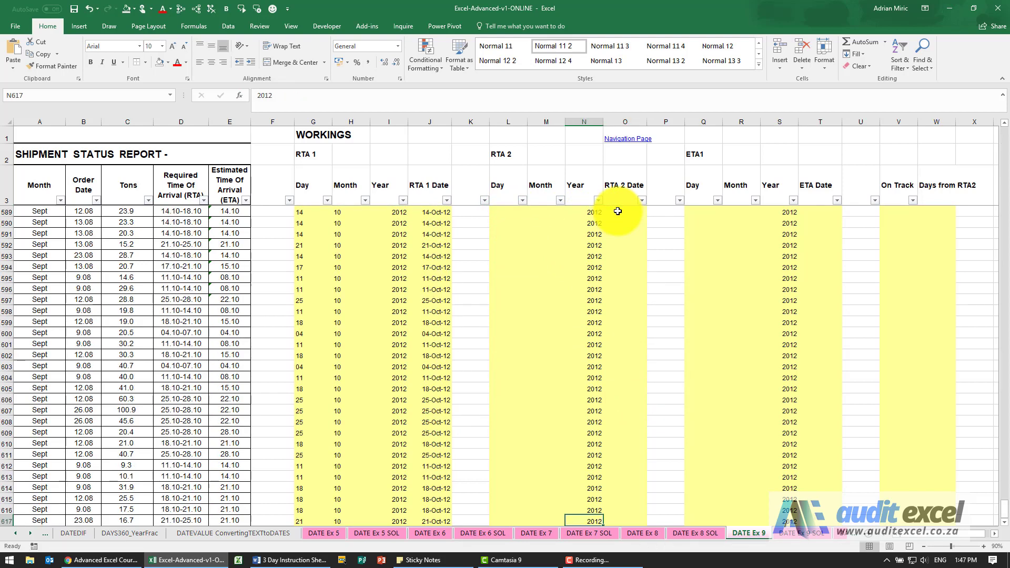
{"action": "key", "text": "ctrl+shift+Up"}
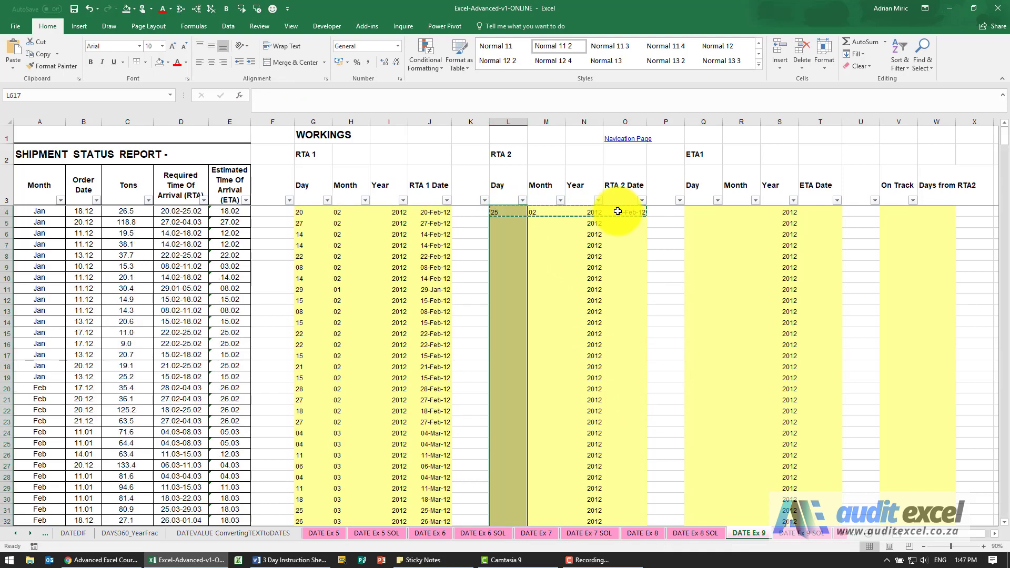
{"action": "key", "text": "ctrl+v"}
{"action": "key", "text": "ctrl+Up"}
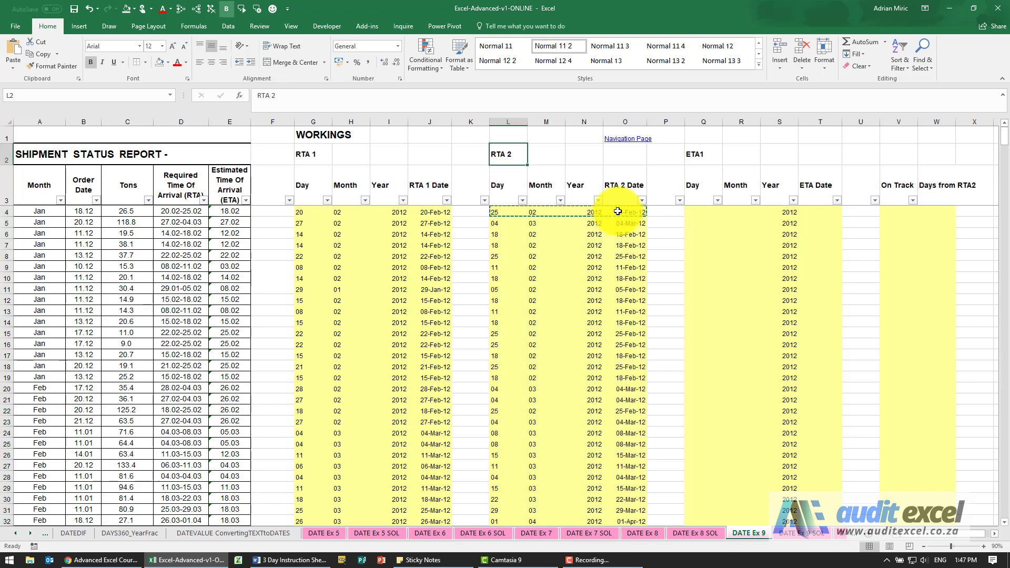
{"action": "key", "text": "Down"}
{"action": "key", "text": "Down"}
{"action": "key", "text": "Down"}
{"action": "key", "text": "Up"}
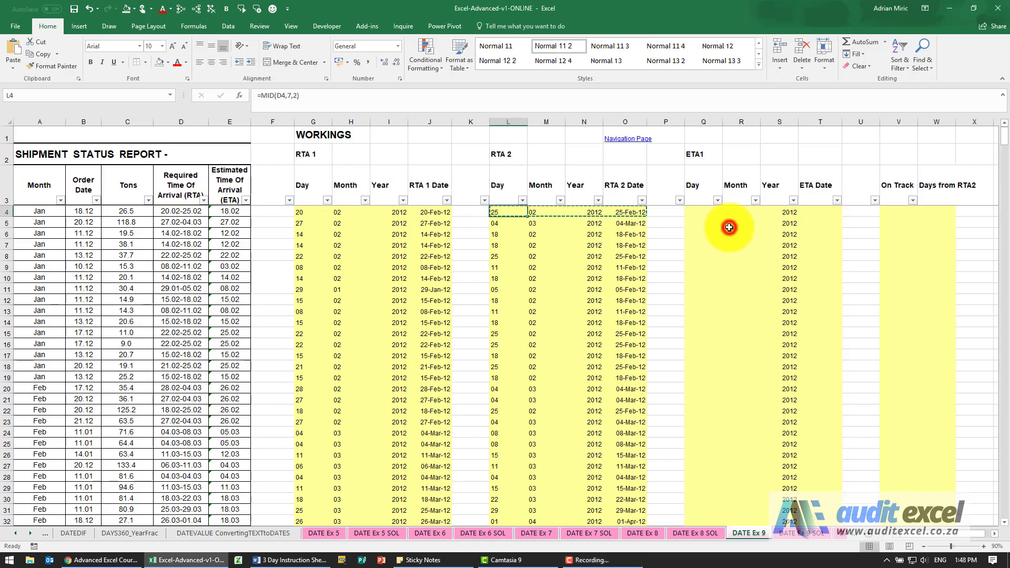
Step: Extract the ETA day in Q4 with a LEFT function taking the first 2 characters of E4
{"action": "left_click", "coordinate": [705, 210]}
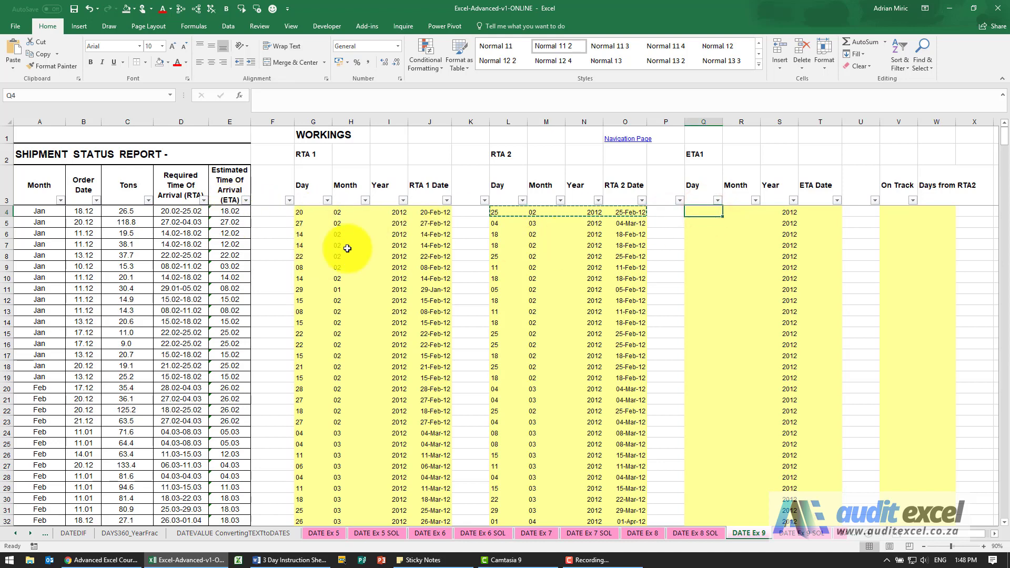
{"action": "left_click", "coordinate": [692, 210]}
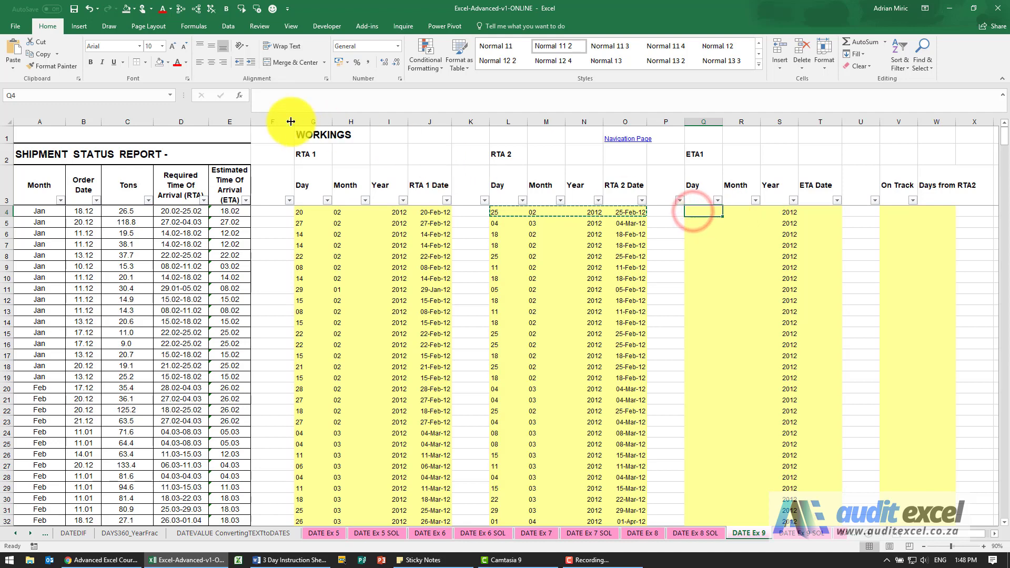
{"action": "left_click", "coordinate": [599, 332]}
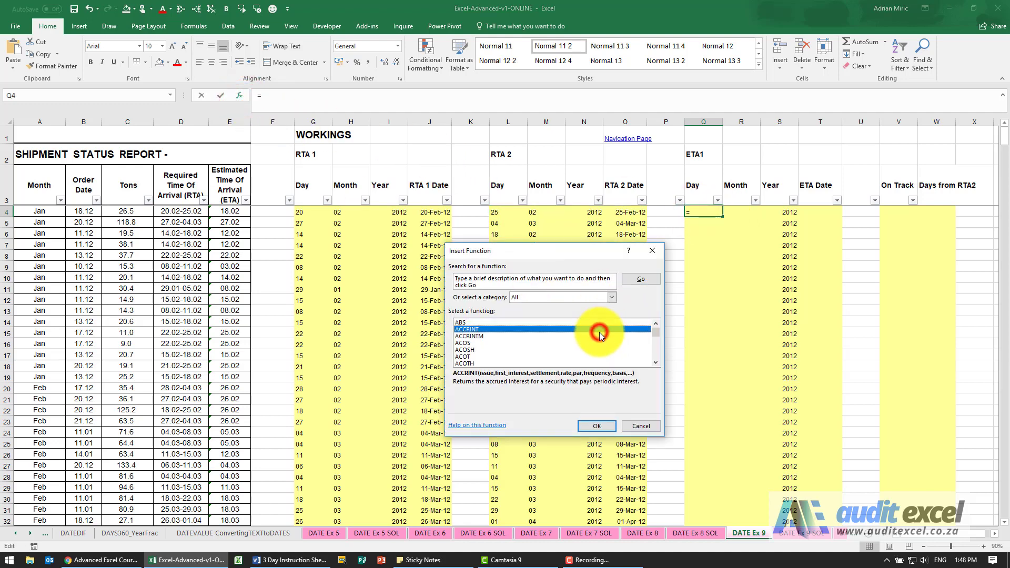
{"action": "type", "text": "le"}
{"action": "key", "text": "Return"}
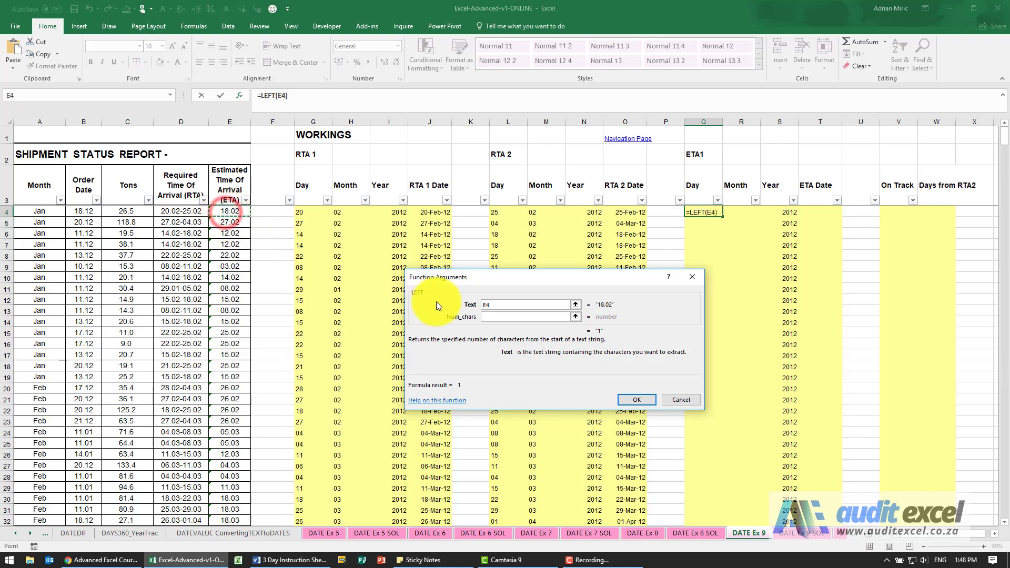
{"action": "left_click", "coordinate": [490, 316]}
{"action": "type", "text": "2"}
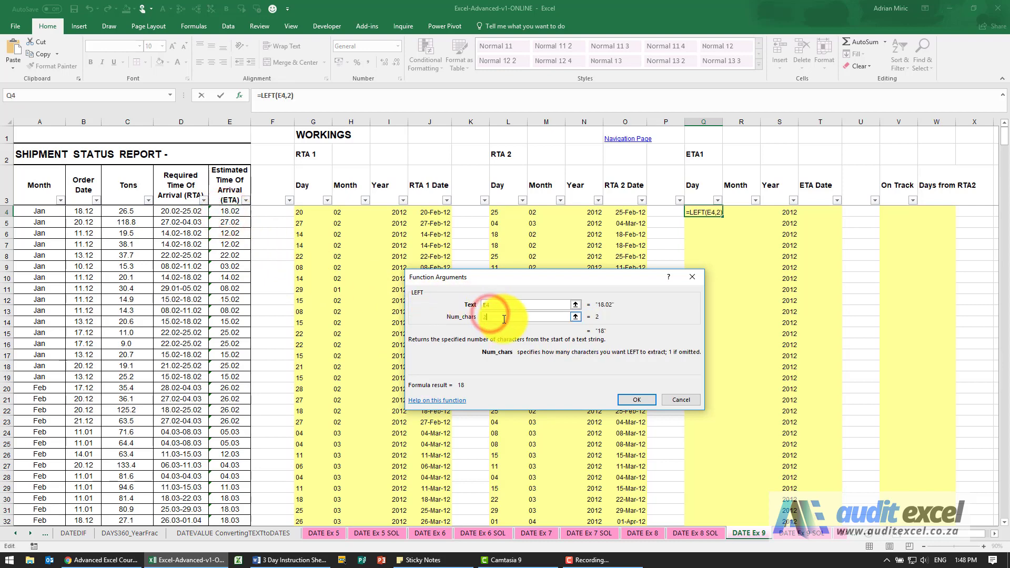
{"action": "left_click", "coordinate": [632, 395]}
Step: Extract the ETA month in R4 with a RIGHT function taking the last 2 characters of E4
{"action": "left_click", "coordinate": [727, 215]}
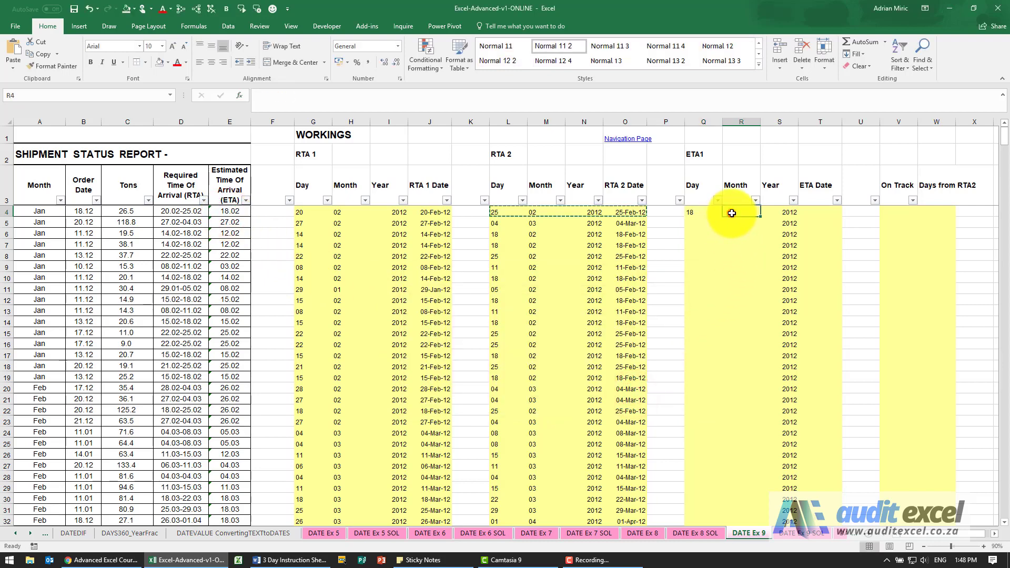
{"action": "left_click", "coordinate": [240, 96]}
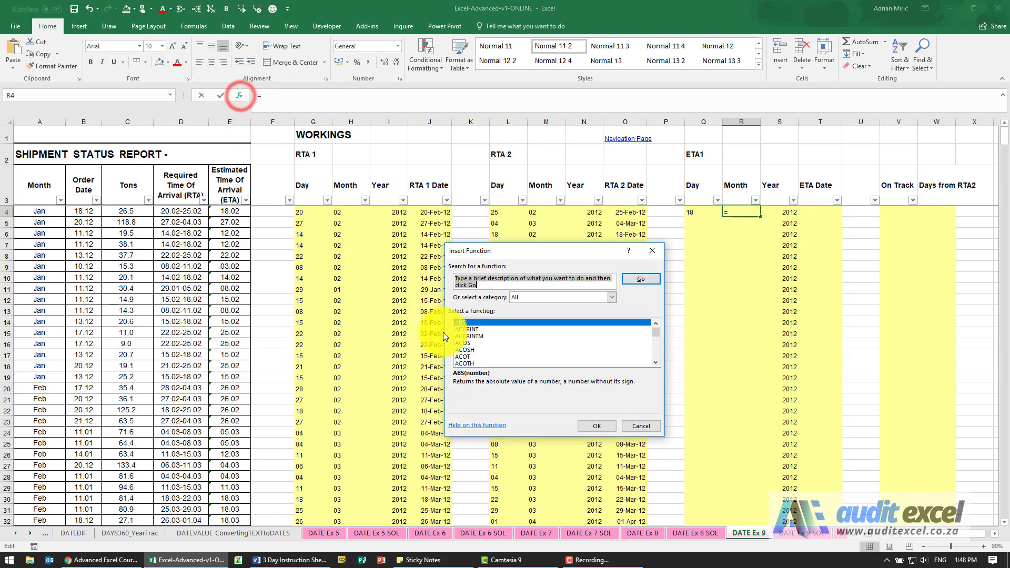
{"action": "left_click", "coordinate": [486, 342]}
{"action": "type", "text": "ri"}
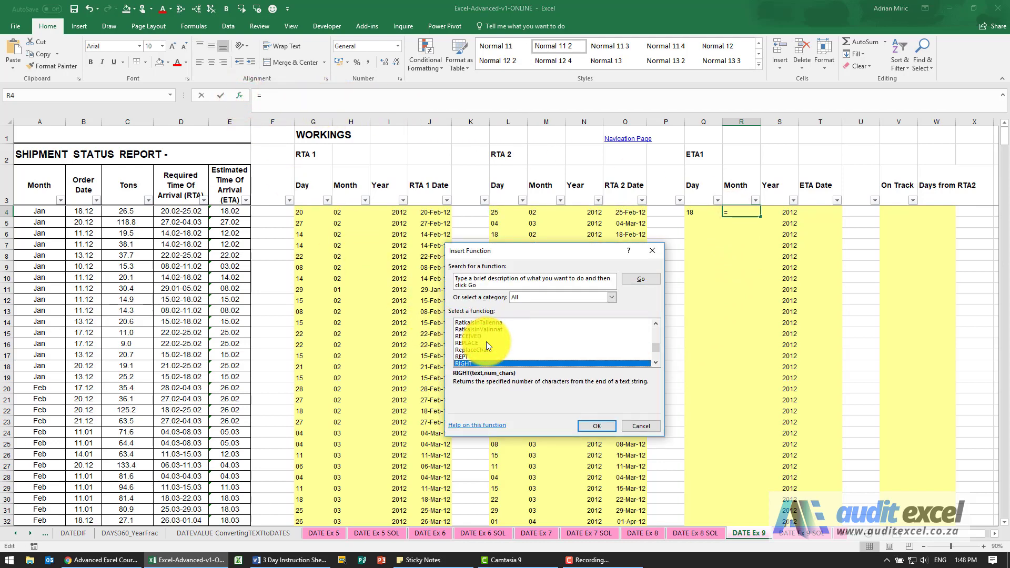
{"action": "key", "text": "Return"}
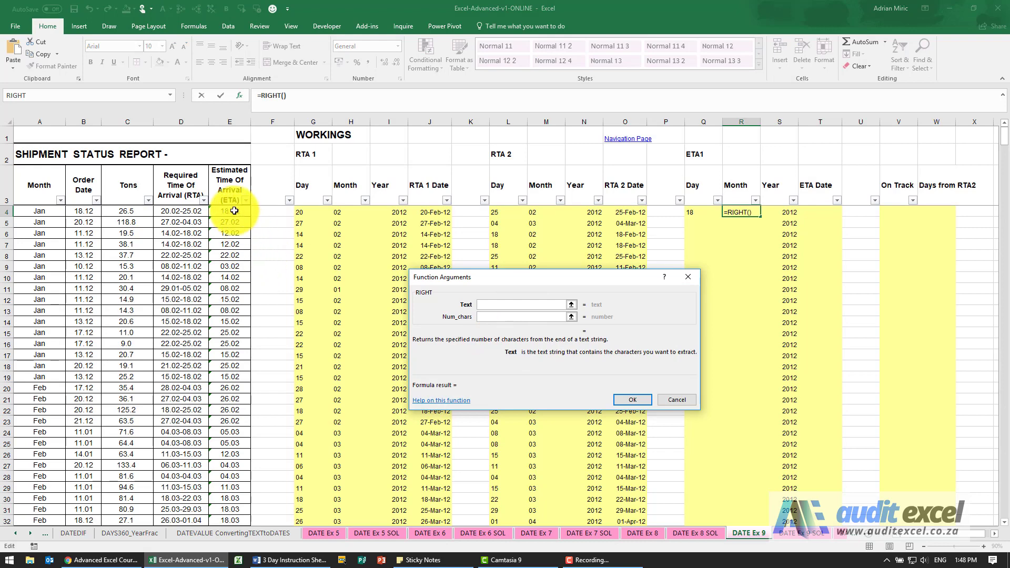
{"action": "left_click", "coordinate": [231, 211]}
{"action": "left_click", "coordinate": [478, 317]}
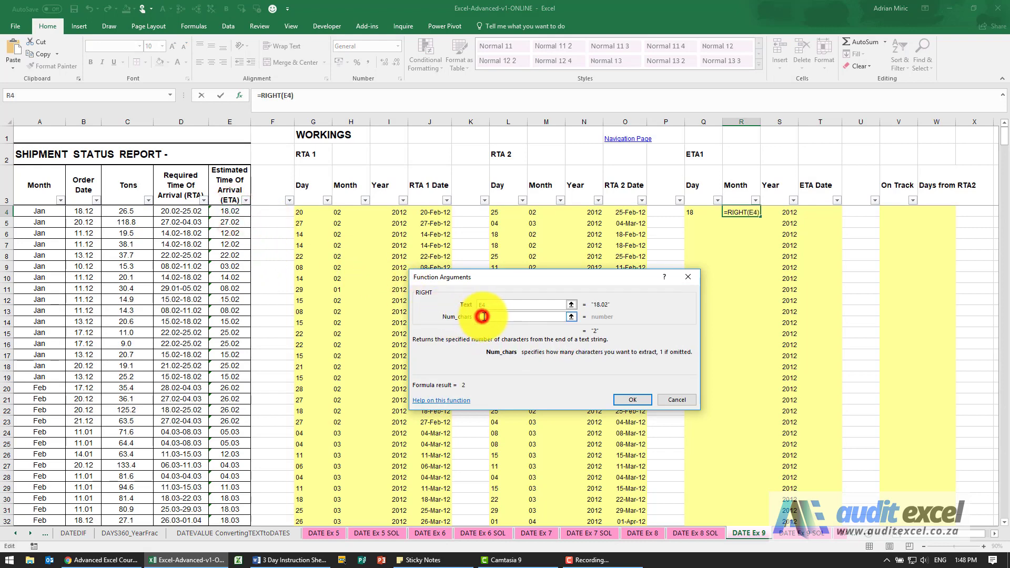
{"action": "type", "text": "2"}
{"action": "left_click", "coordinate": [651, 398]}
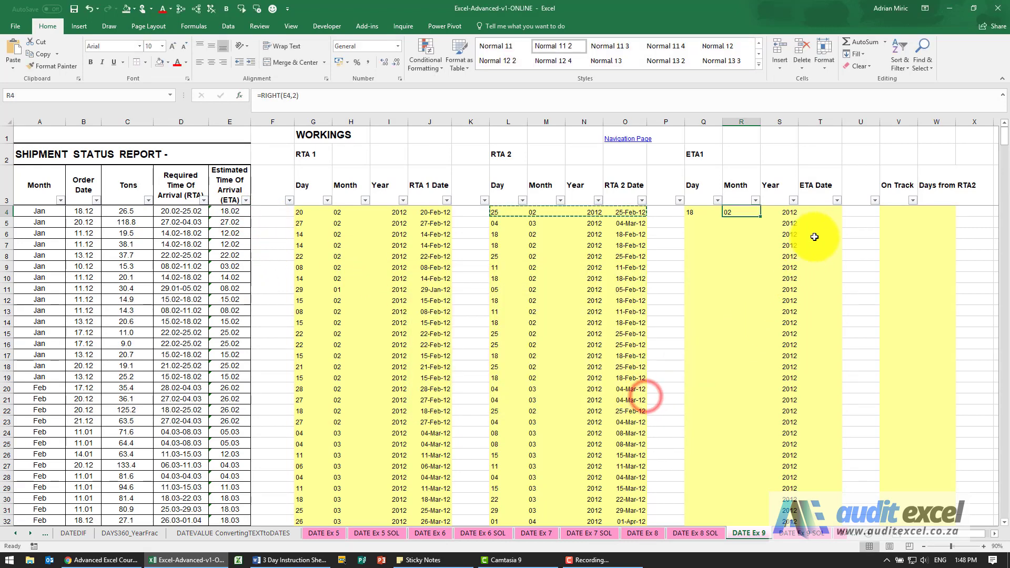
Step: Build the ETA date in T4 with a DATE function using year S4, month R4 and day Q4
{"action": "left_click", "coordinate": [820, 212]}
{"action": "left_click", "coordinate": [240, 96]}
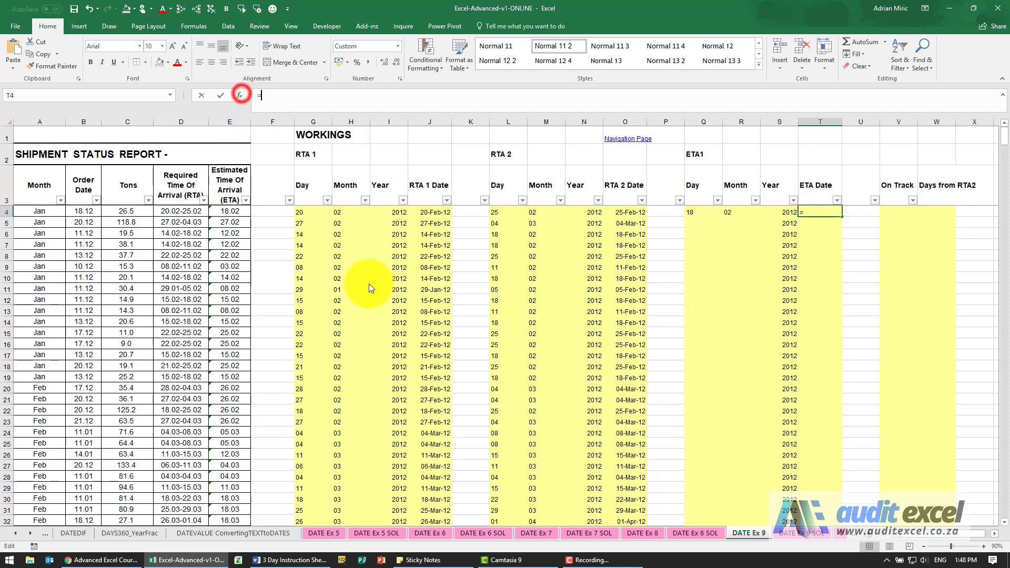
{"action": "left_click", "coordinate": [484, 363]}
{"action": "key", "text": "d"}
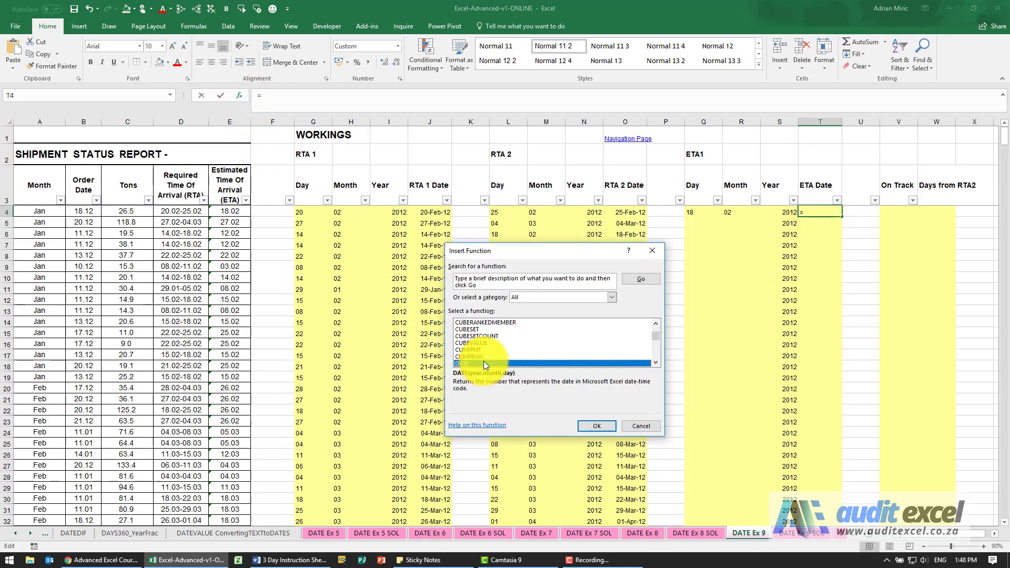
{"action": "double_click", "coordinate": [484, 362]}
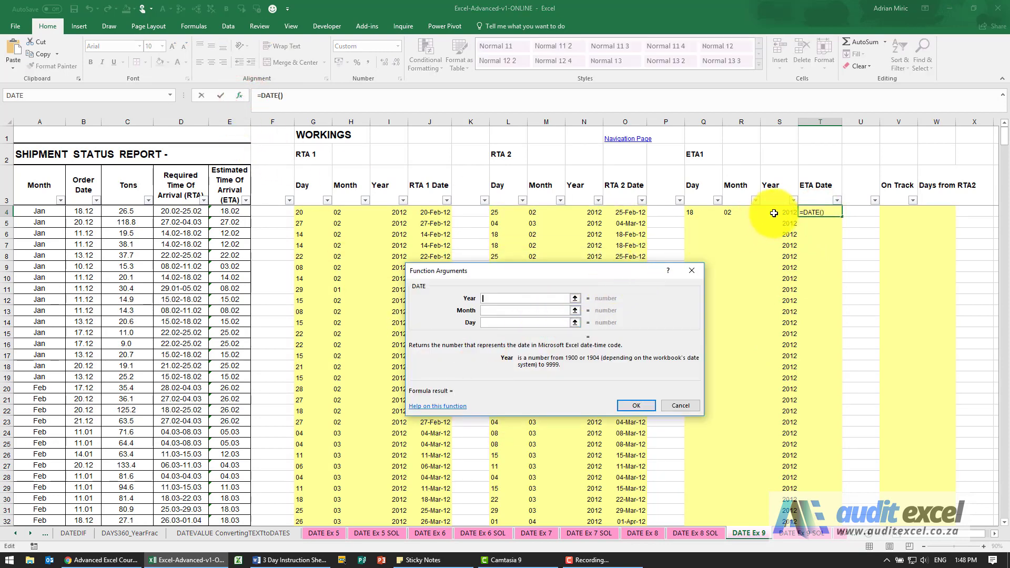
{"action": "key", "text": "Tab"}
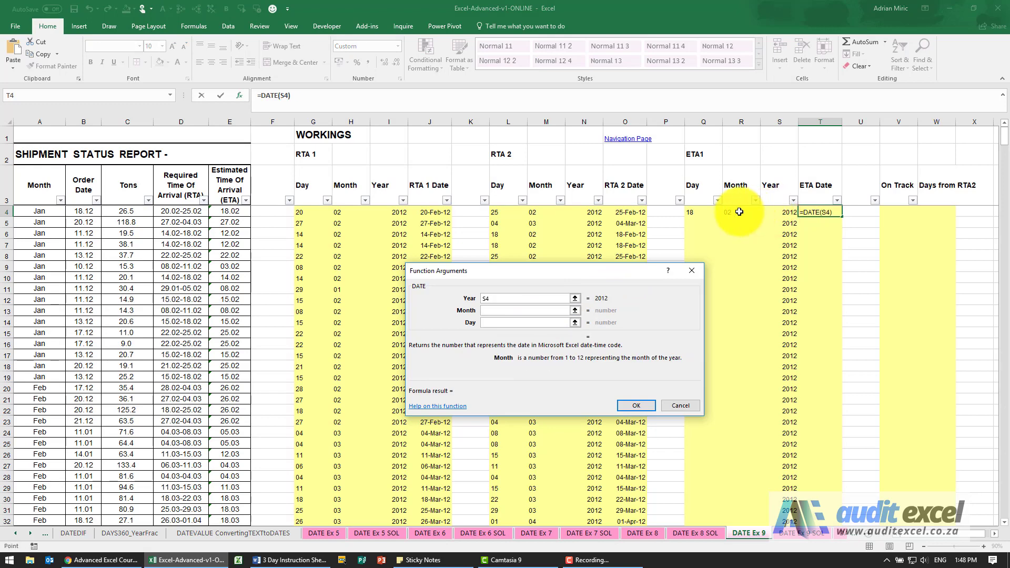
{"action": "key", "text": "Tab"}
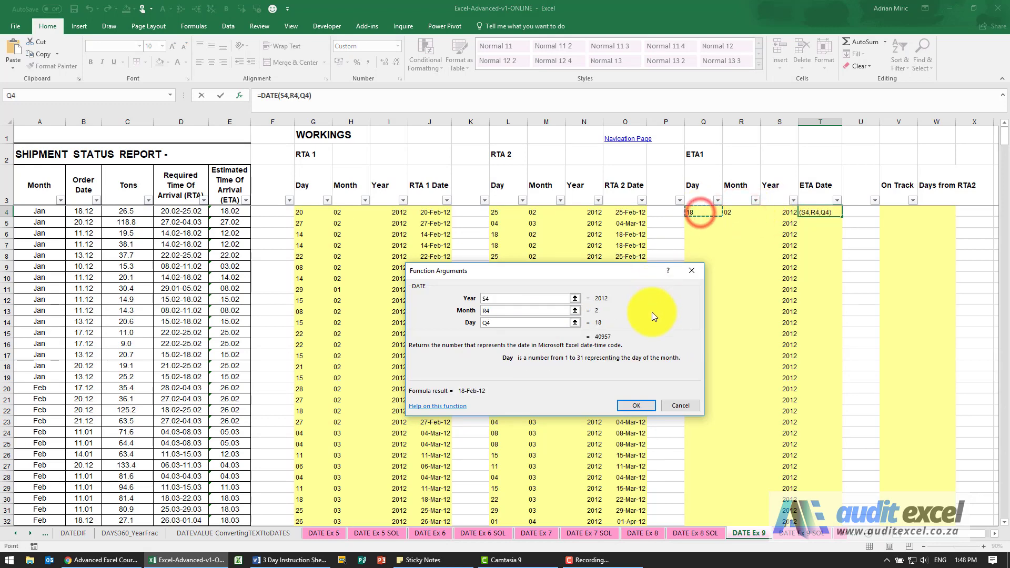
{"action": "left_click", "coordinate": [635, 403]}
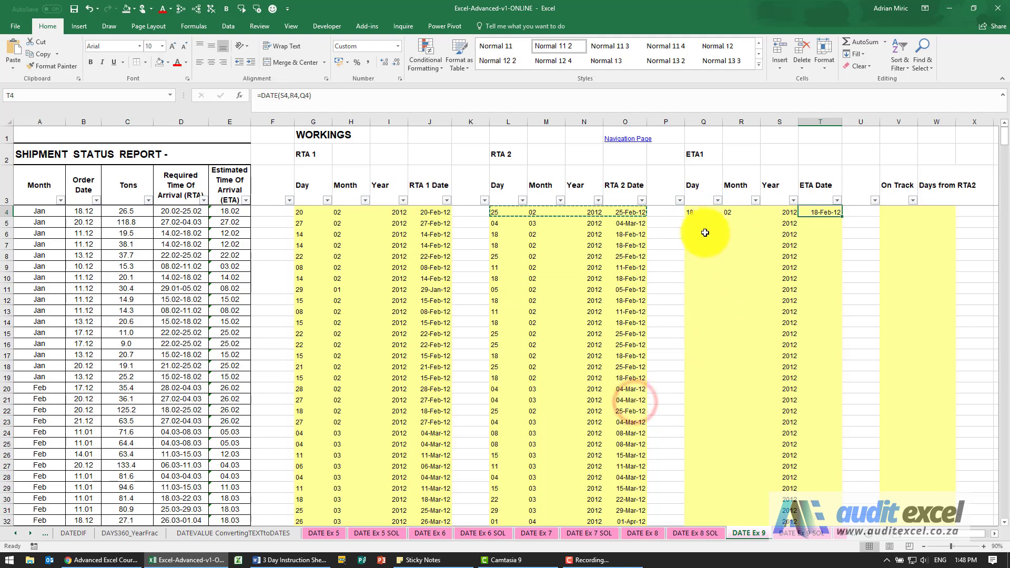
Step: Copy the ETA cells Q4:T4 and paste them over all table rows down to row 617
{"action": "left_click_drag", "start_coordinate": [694, 212], "coordinate": [803, 213]}
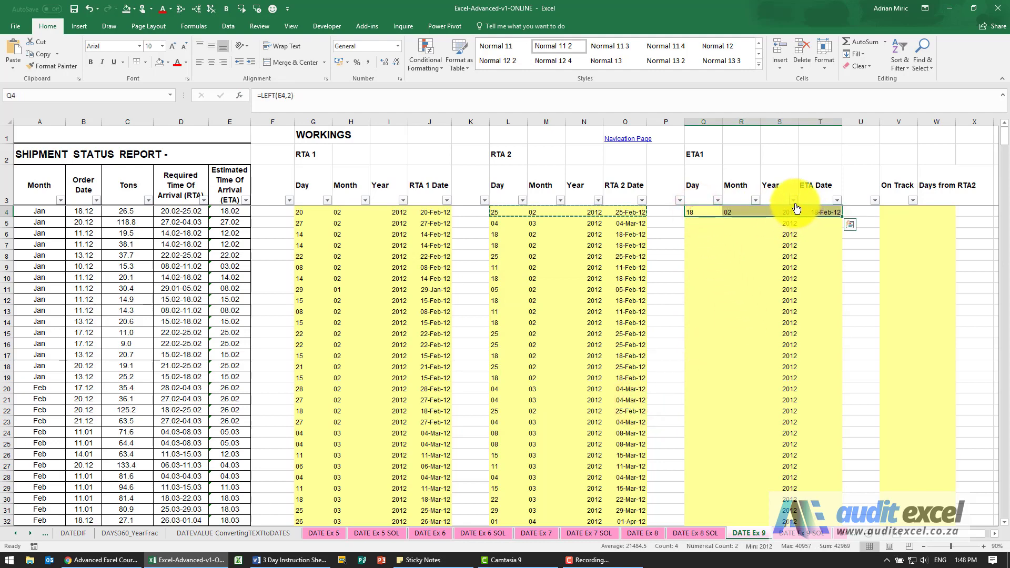
{"action": "key", "text": "ctrl+c"}
{"action": "left_click", "coordinate": [791, 211]}
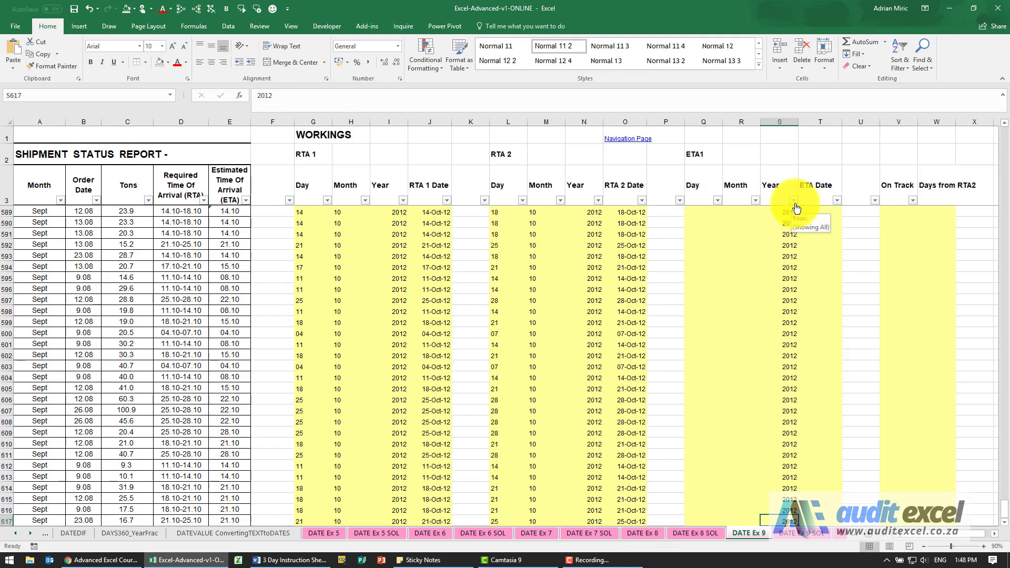
{"action": "key", "text": "Left"}
{"action": "key", "text": "Left"}
{"action": "key", "text": "ctrl+shift+Down"}
{"action": "key", "text": "Return"}
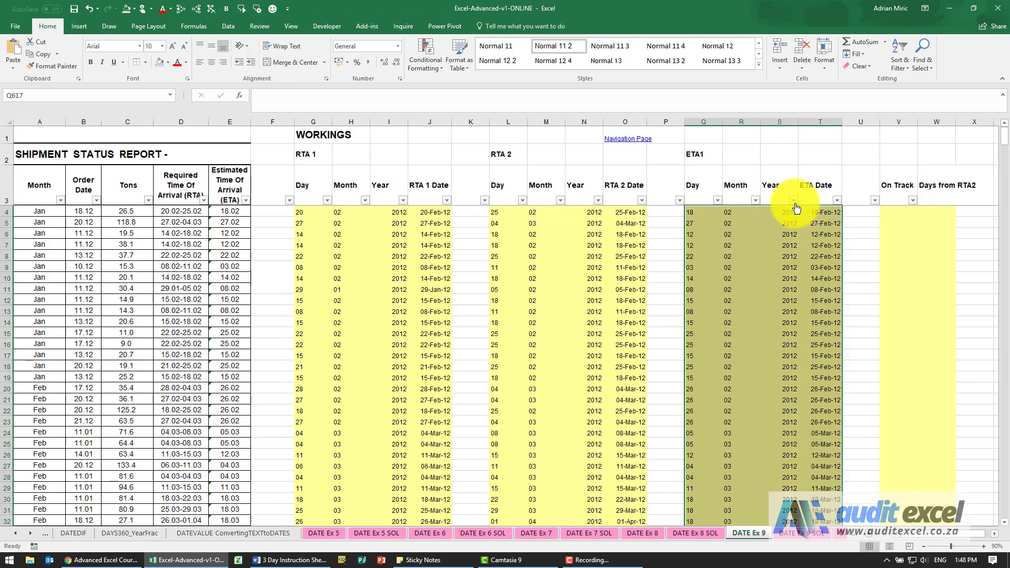
{"action": "key", "text": "Down"}
{"action": "key", "text": "Down"}
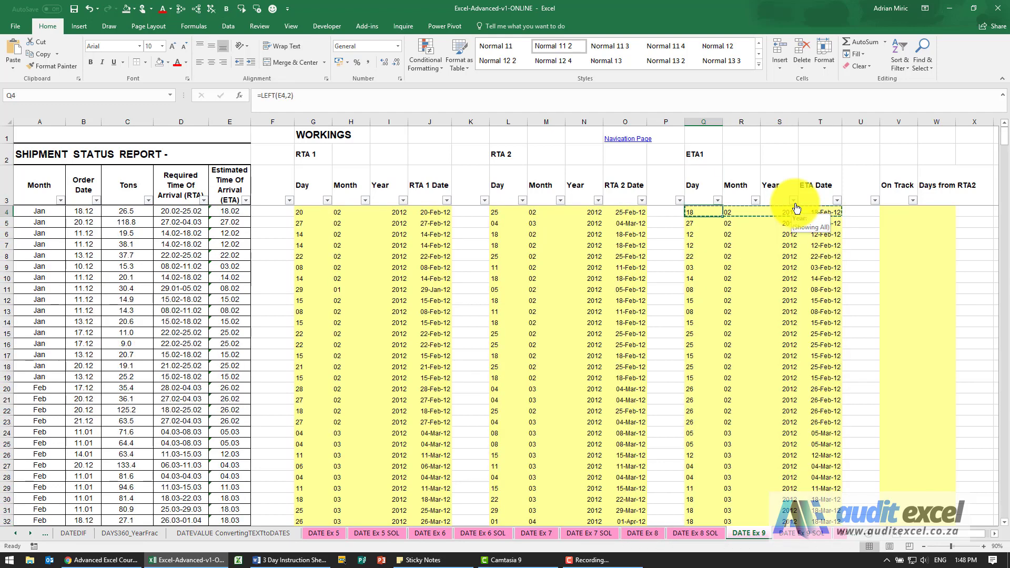
{"action": "key", "text": "Escape"}
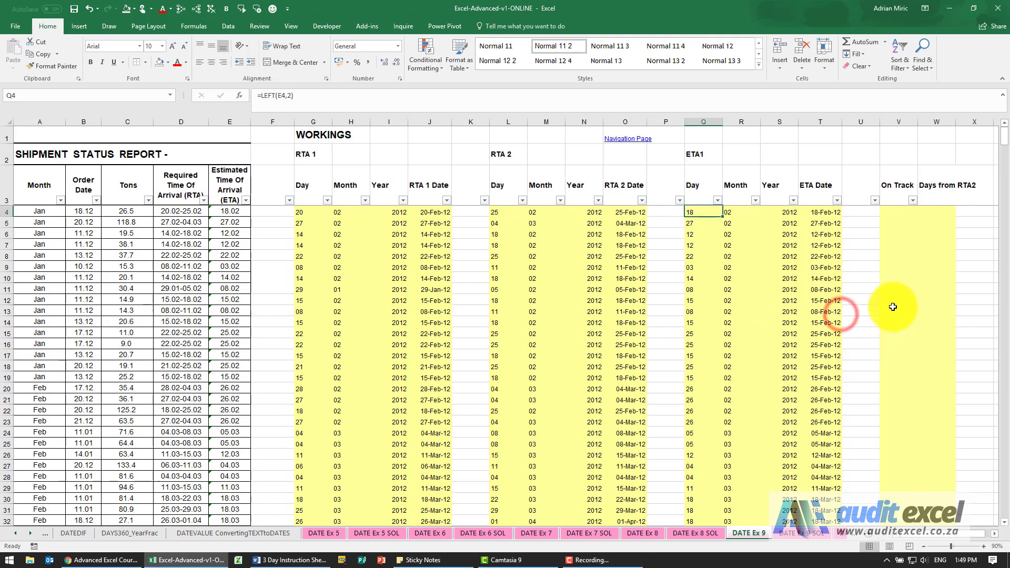
Step: Start an IF function in On Track cell V4 that tests whether ETA date T4 is earlier than RTA 2 date O4
{"action": "left_click", "coordinate": [891, 215]}
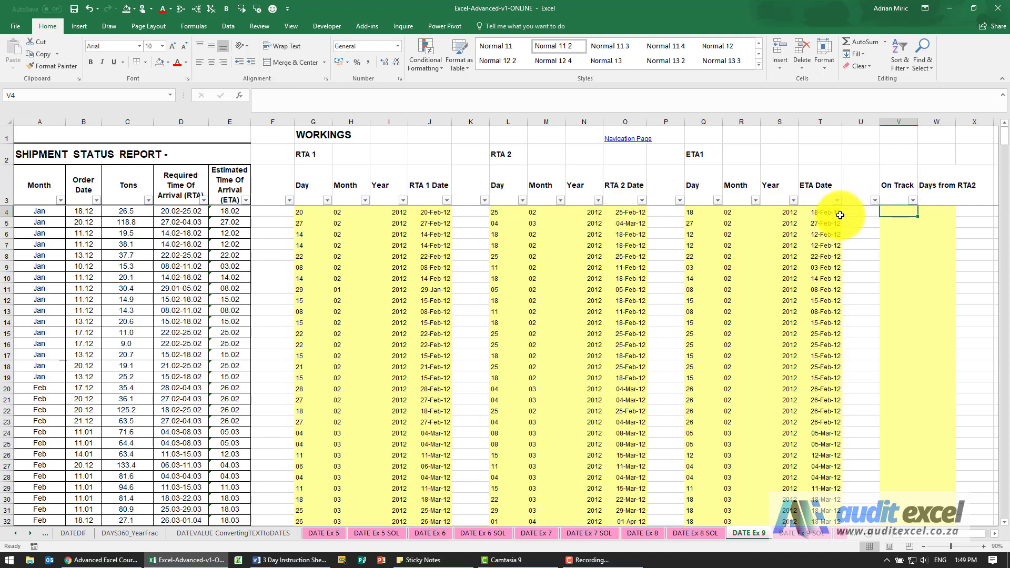
{"action": "left_click", "coordinate": [898, 210]}
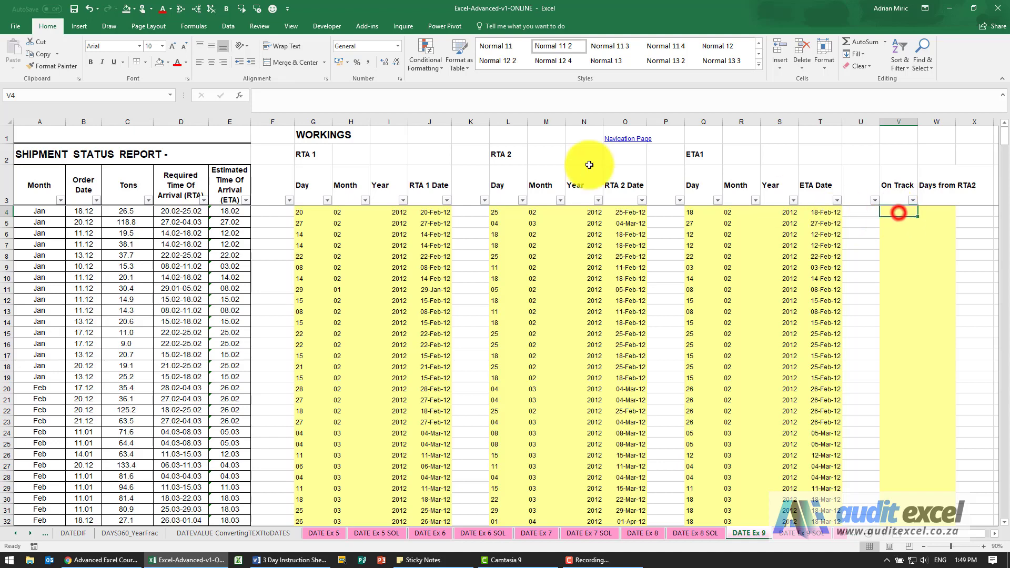
{"action": "left_click", "coordinate": [239, 95]}
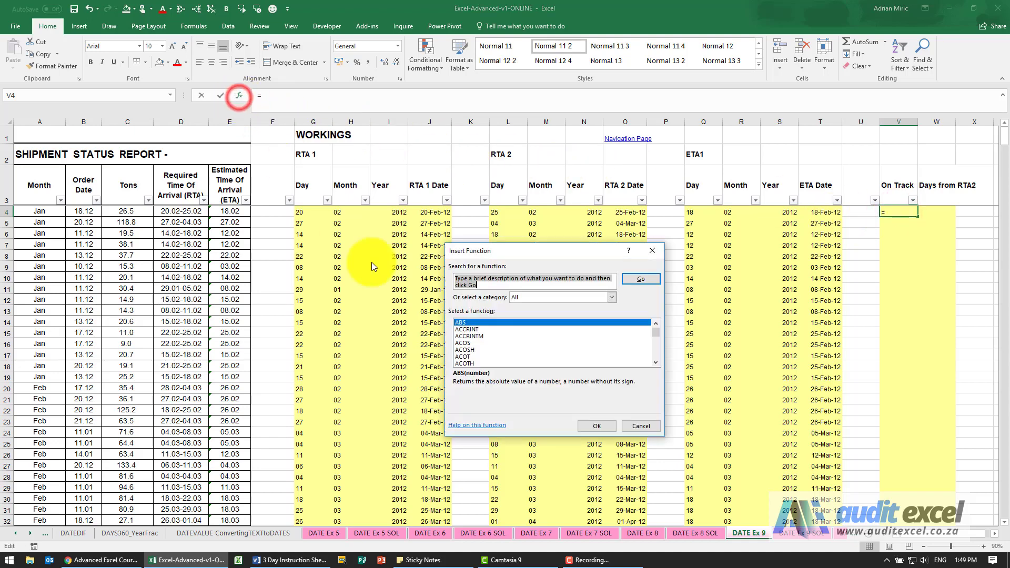
{"action": "left_click", "coordinate": [506, 341]}
{"action": "type", "text": "if"}
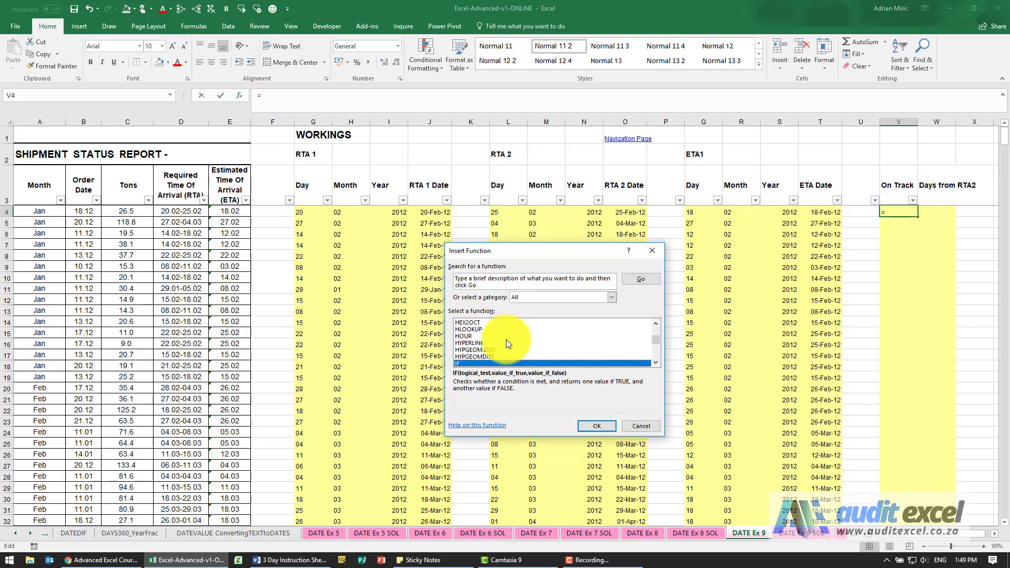
{"action": "key", "text": "Return"}
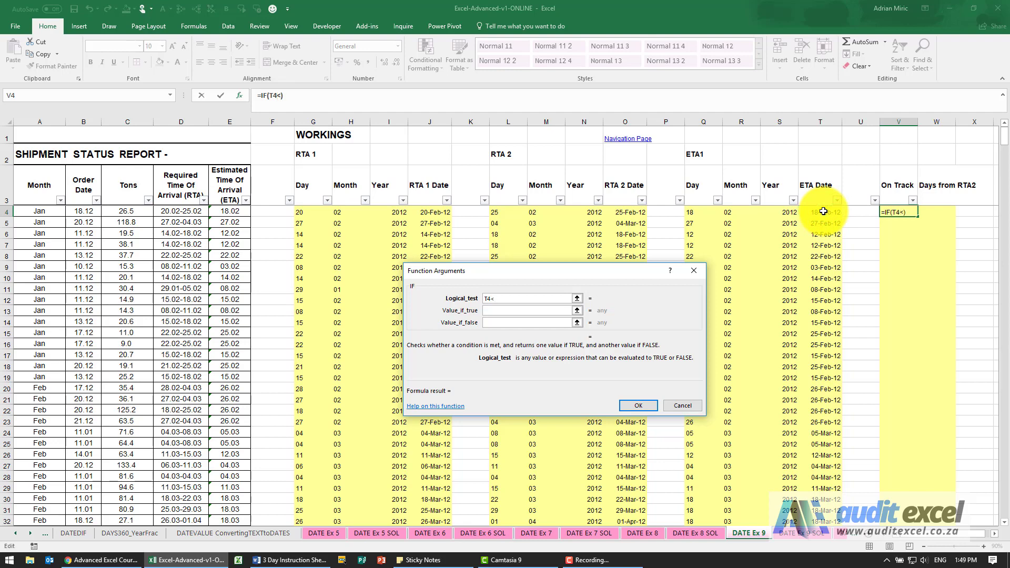
{"action": "left_click", "coordinate": [625, 211]}
Step: Complete the IF function in V4 so it returns "On track" when true and "Late" when false
{"action": "left_click", "coordinate": [552, 311]}
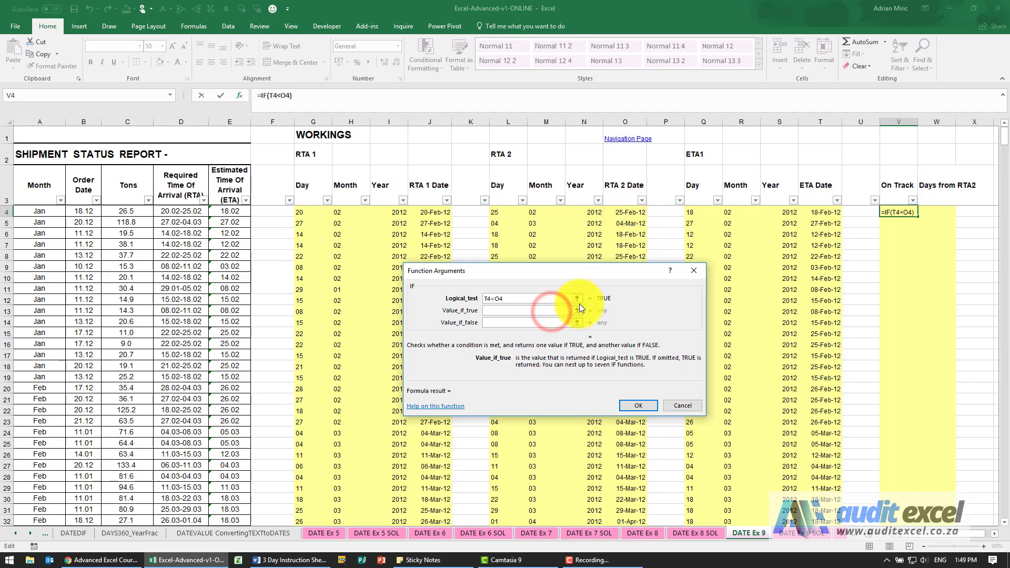
{"action": "type", "text": "\"On track\""}
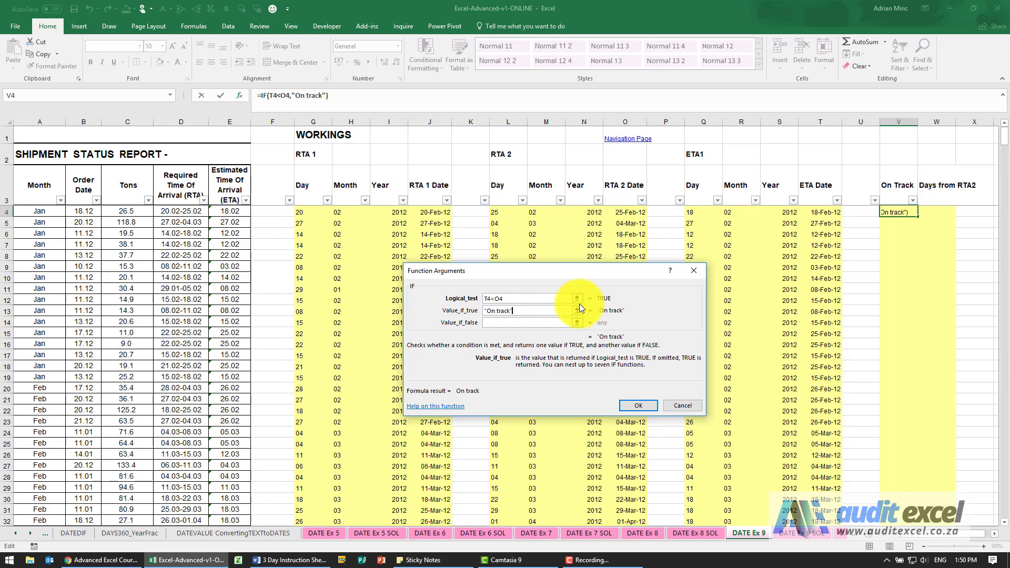
{"action": "key", "text": "Tab"}
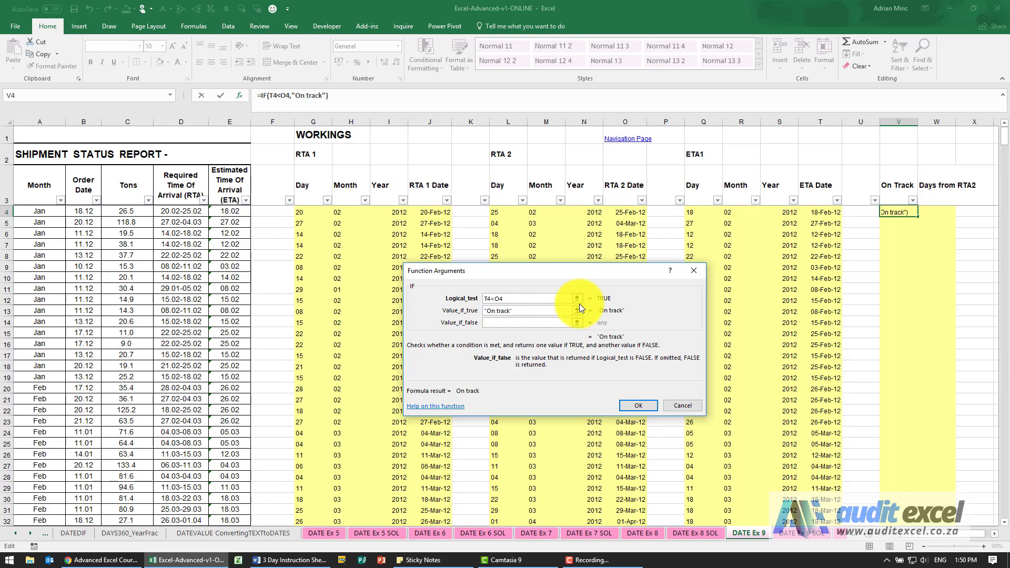
{"action": "type", "text": "\"Late\""}
{"action": "left_click", "coordinate": [639, 405]}
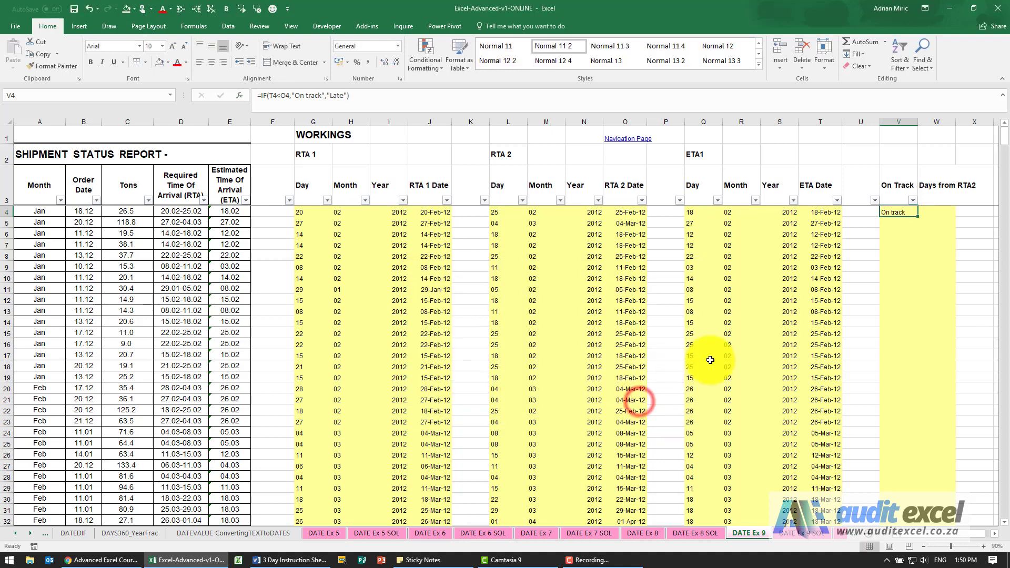
Step: Fill the On Track formula from V4 down the column to row 617 and review the filled rows
{"action": "mouse_move", "coordinate": [918, 218]}
{"action": "left_mouse_down"}
{"action": "mouse_move", "coordinate": [897, 565]}
{"action": "mouse_move", "coordinate": [897, 467]}
{"action": "left_mouse_up"}
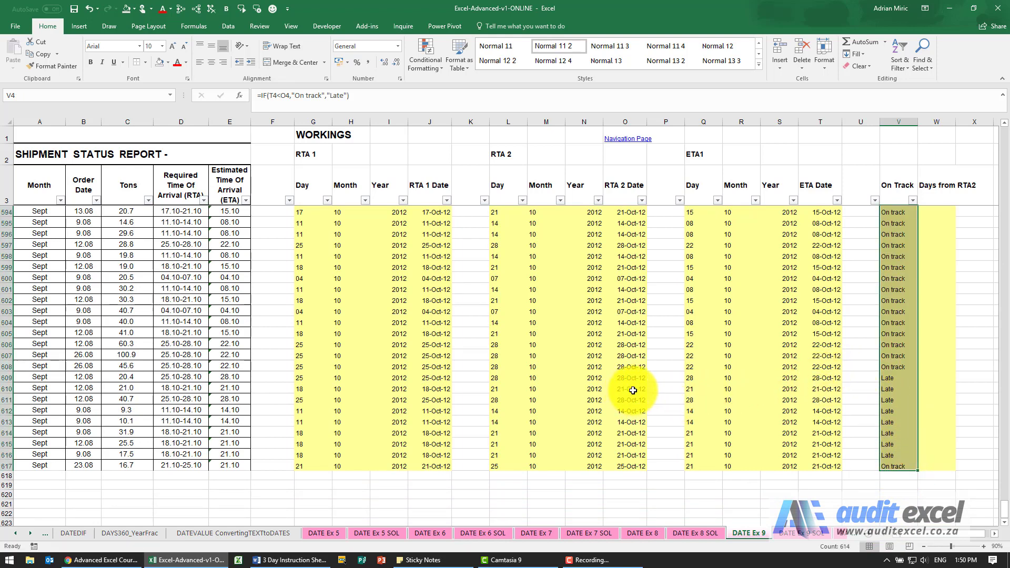
{"action": "scroll", "coordinate": [890, 395], "scroll_direction": "up", "scroll_amount": 10}
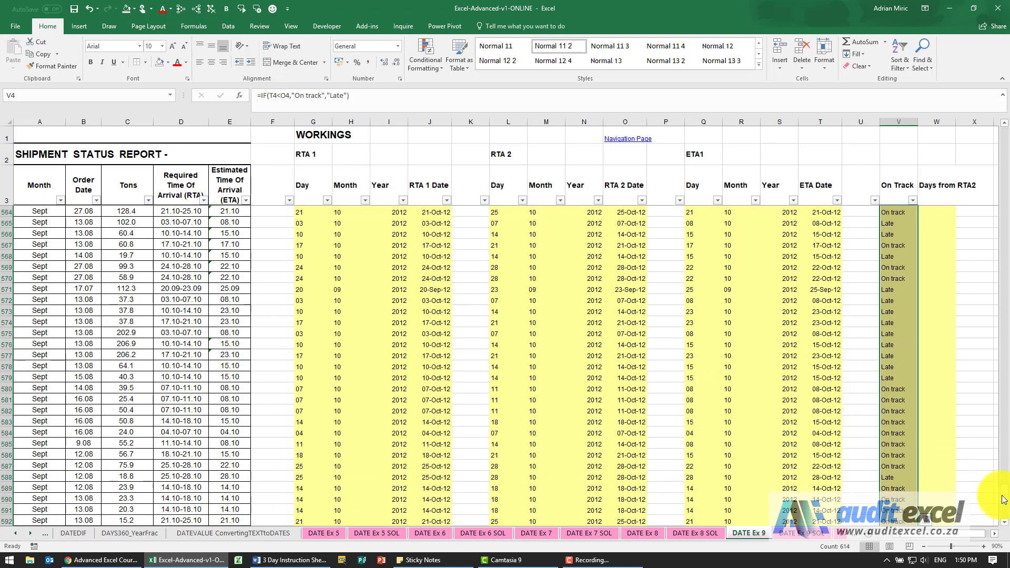
{"action": "left_click_drag", "start_coordinate": [1004, 499], "coordinate": [1004, 139]}
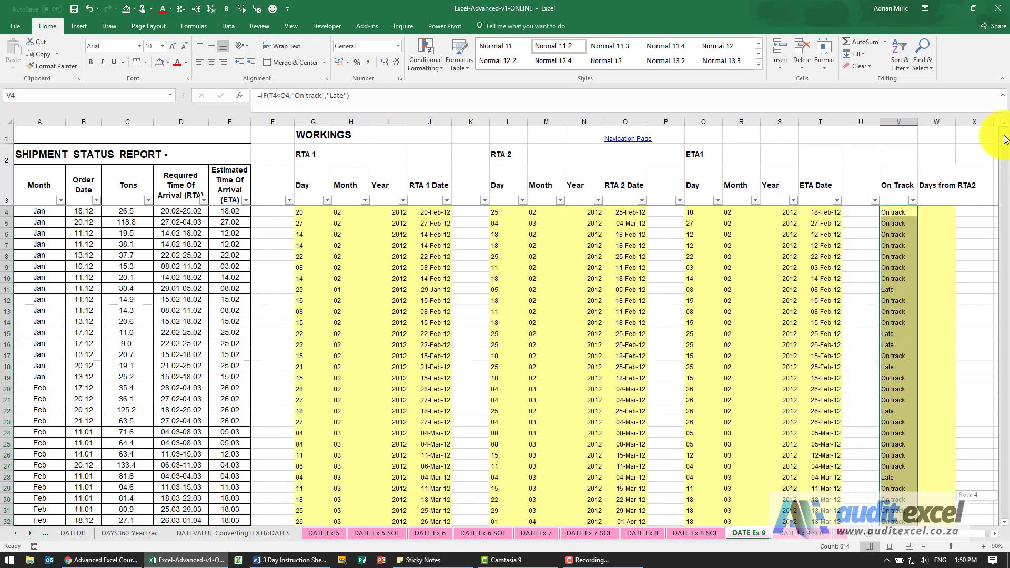
Step: Calculate the days from RTA 2 in W4 by subtracting RTA 2 date O4 from ETA date T4
{"action": "left_click", "coordinate": [925, 212]}
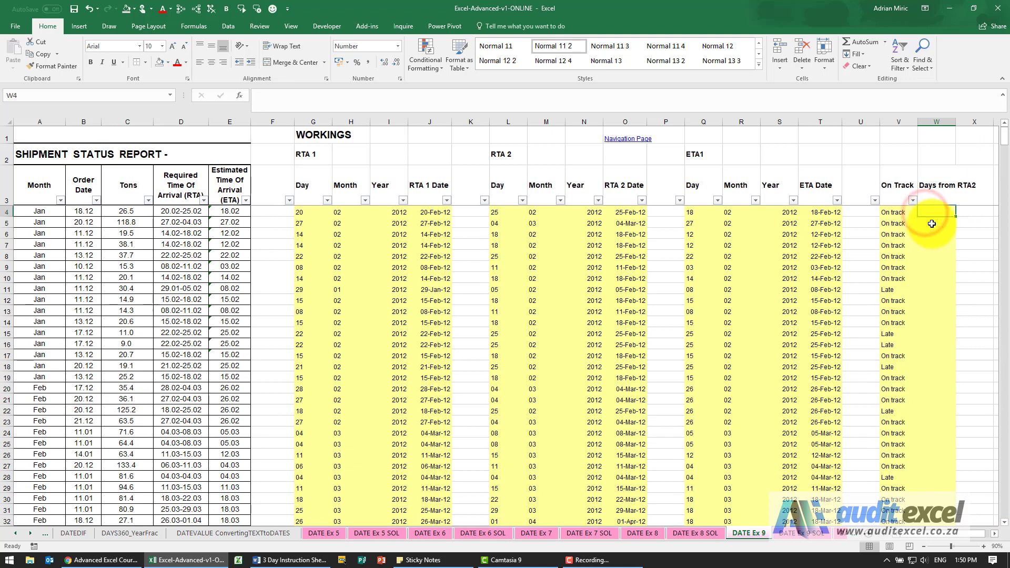
{"action": "type", "text": "="}
{"action": "left_click", "coordinate": [824, 212]}
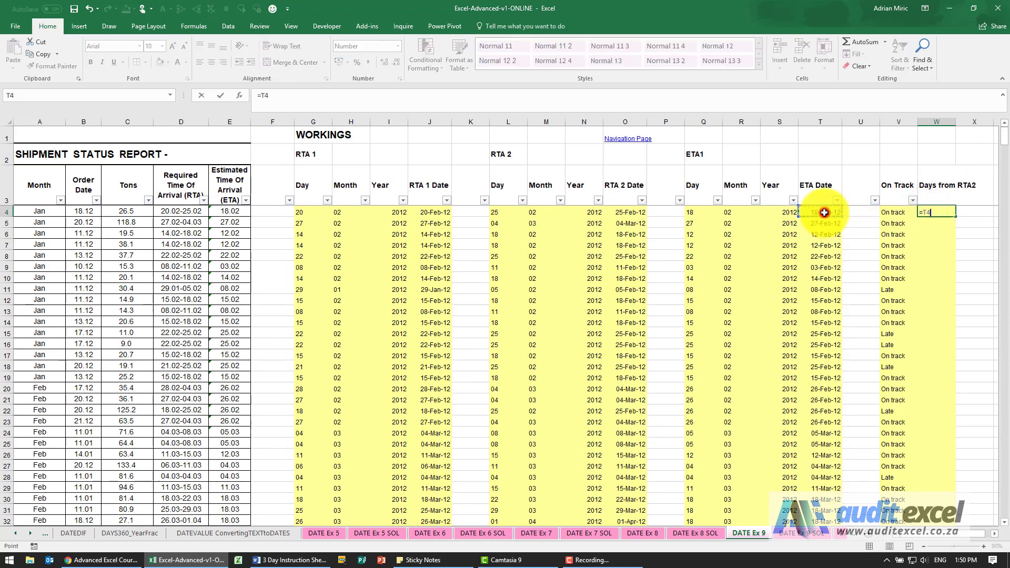
{"action": "type", "text": "-"}
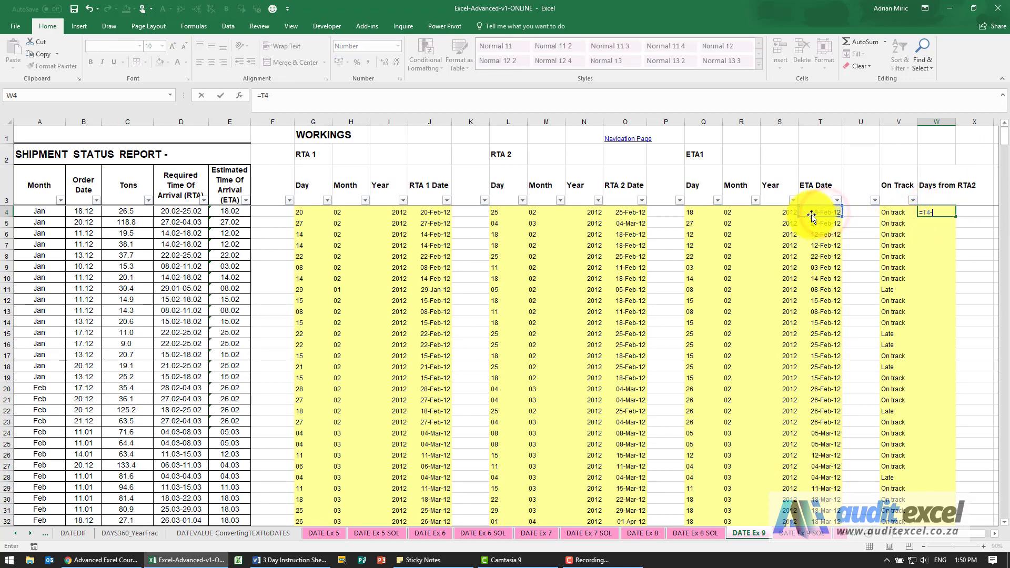
{"action": "left_click", "coordinate": [634, 215]}
{"action": "key", "text": "Return"}
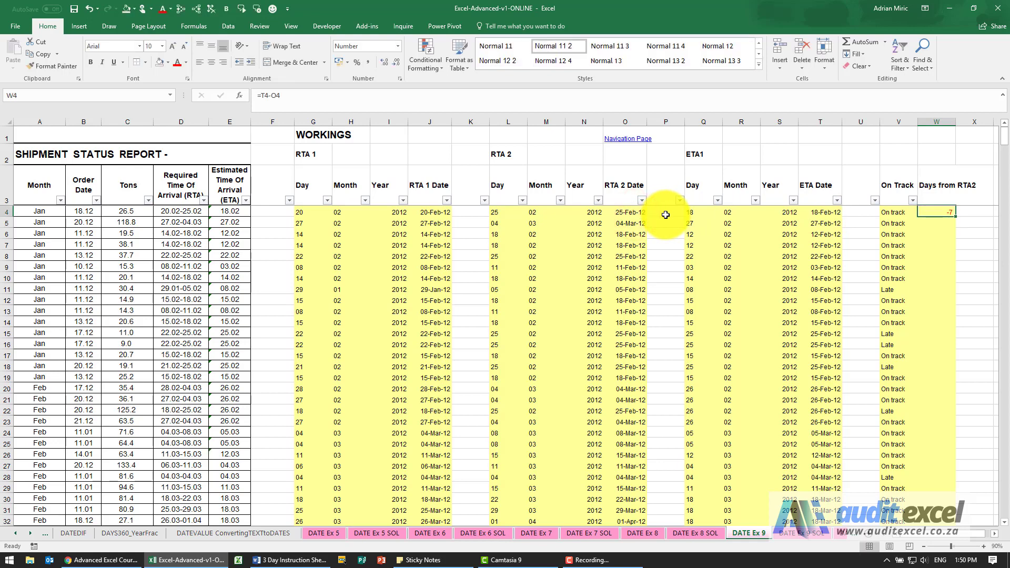
Step: Copy the days-from-RTA2 formula in W4 to all rows of the column down to row 617
{"action": "key", "text": "Left"}
{"action": "key", "text": "ctrl+c"}
{"action": "key", "text": "ctrl+Down"}
{"action": "key", "text": "Right"}
{"action": "key", "text": "ctrl+shift+Up"}
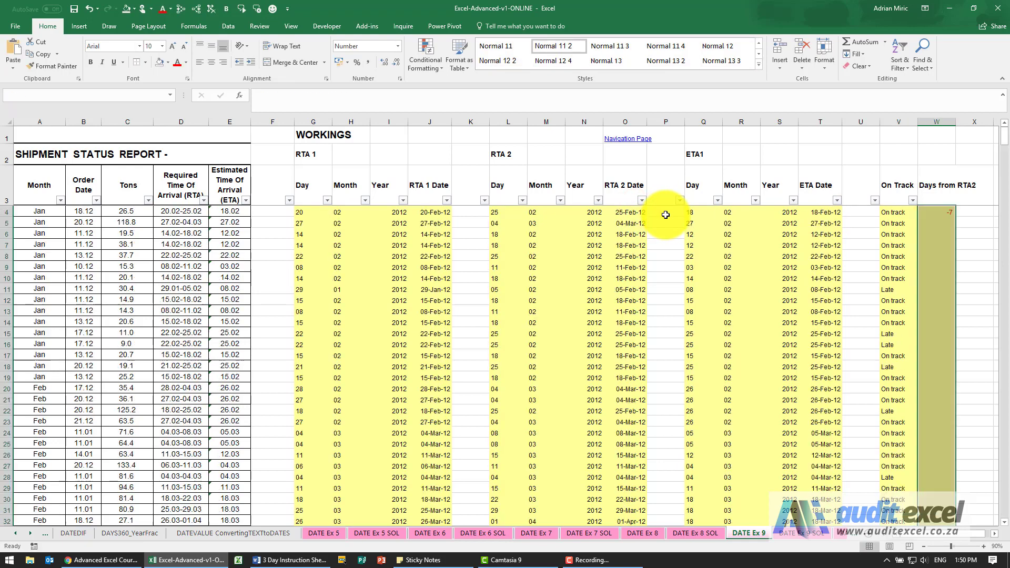
{"action": "key", "text": "ctrl+Up"}
{"action": "key", "text": "Down"}
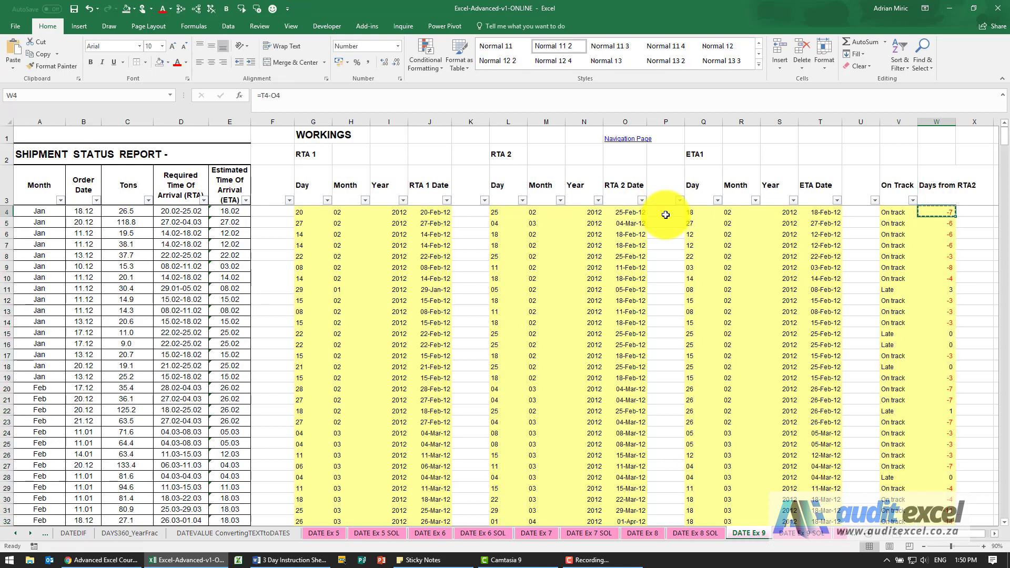